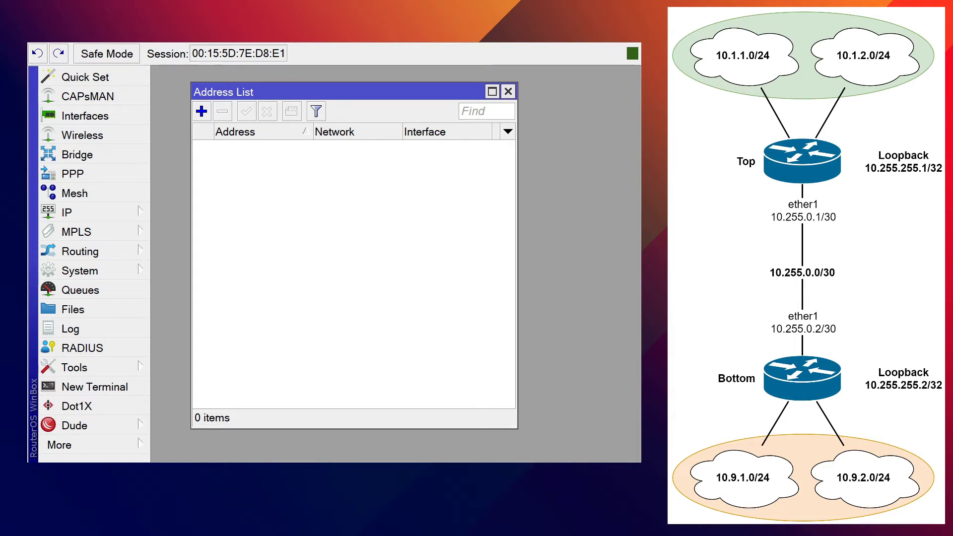
Step: Check the system identity on the Top and Bottom routers
key(Escape)
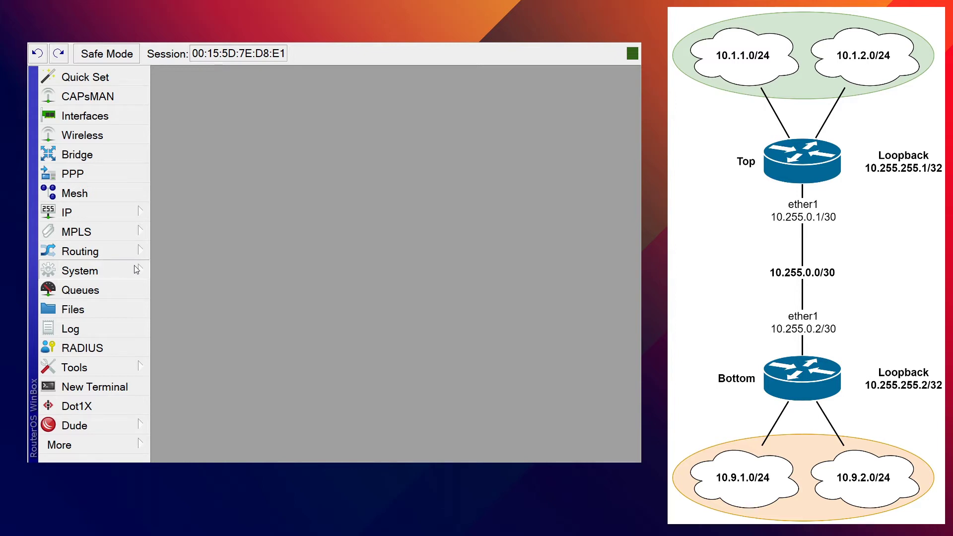
click(222, 168)
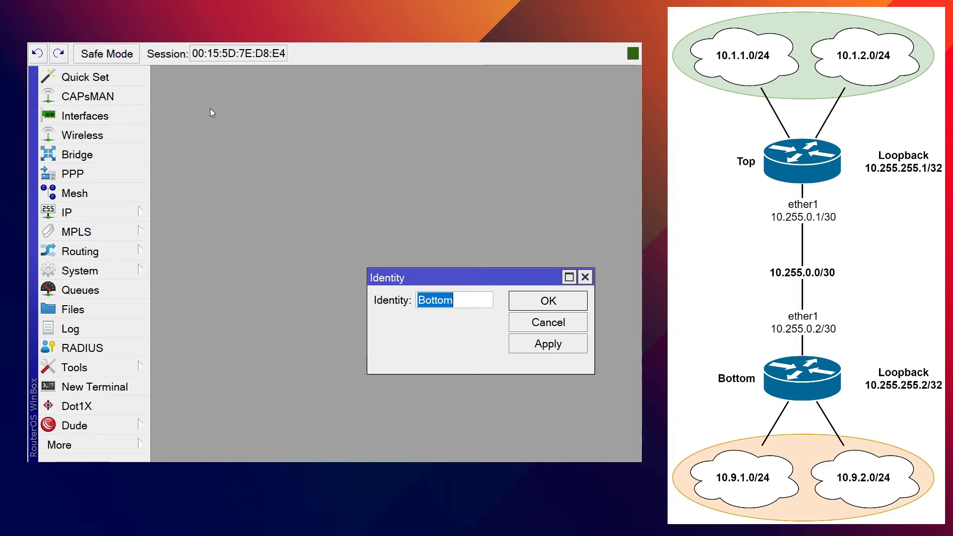
key(Return)
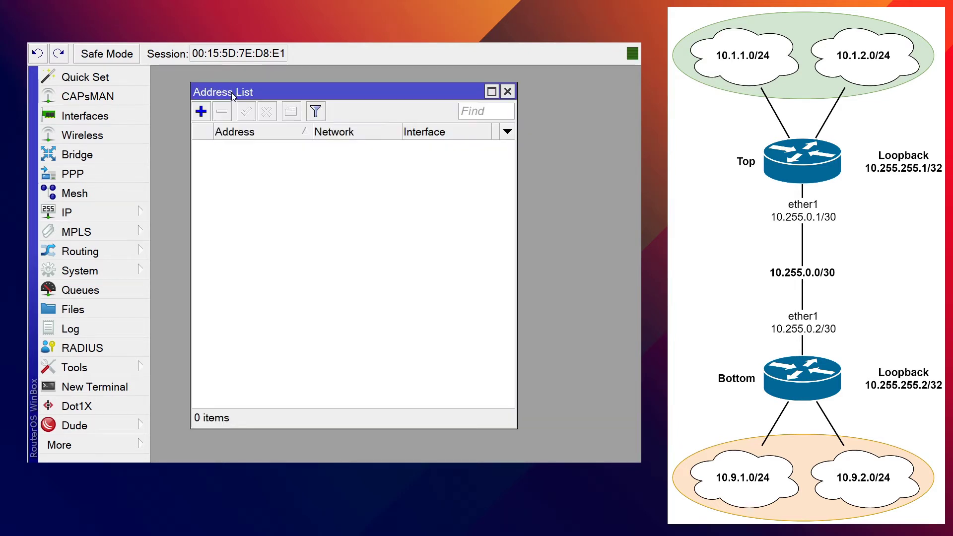
Step: Add the IP address 10.255.0.1/30 on ether1 of the Top router with the comment WAN
click(201, 111)
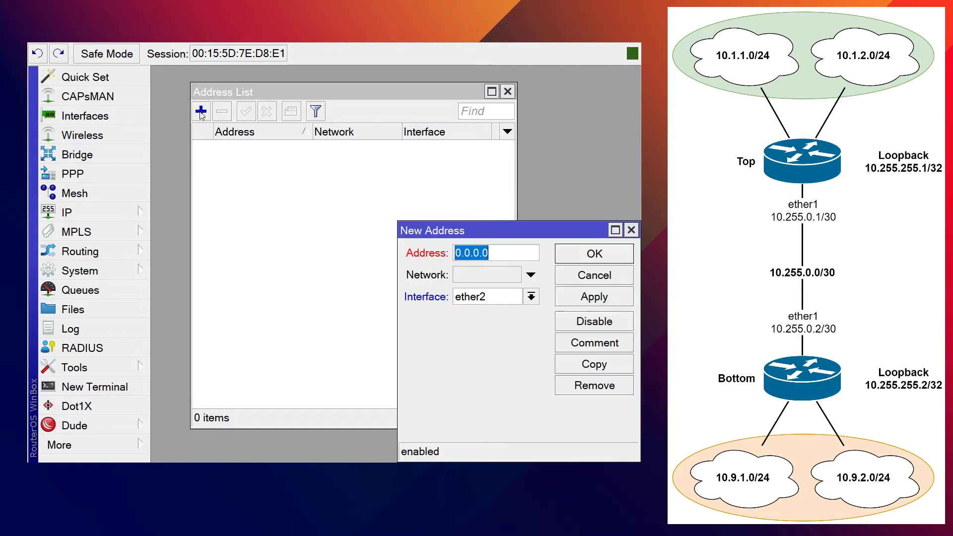
click(530, 300)
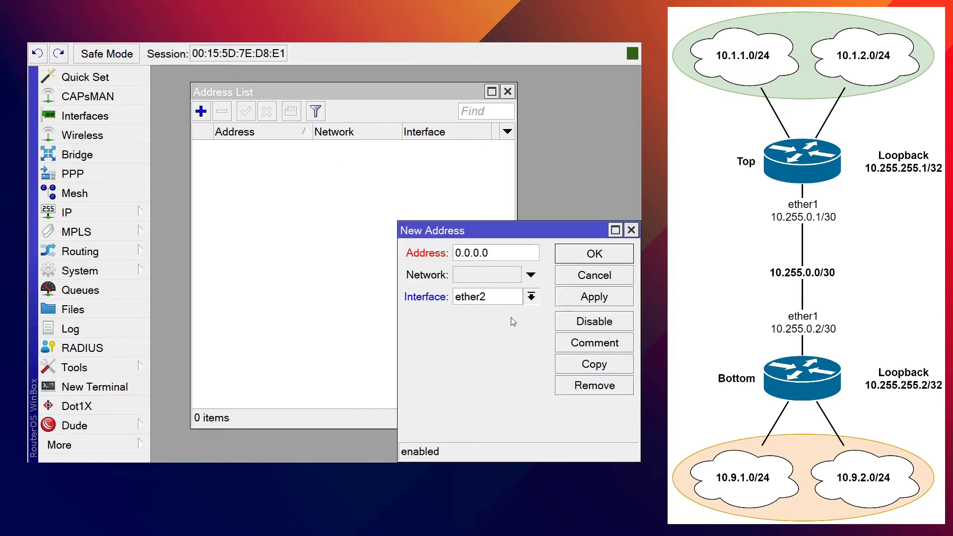
click(531, 296)
click(511, 314)
drag(488, 253, 433, 248)
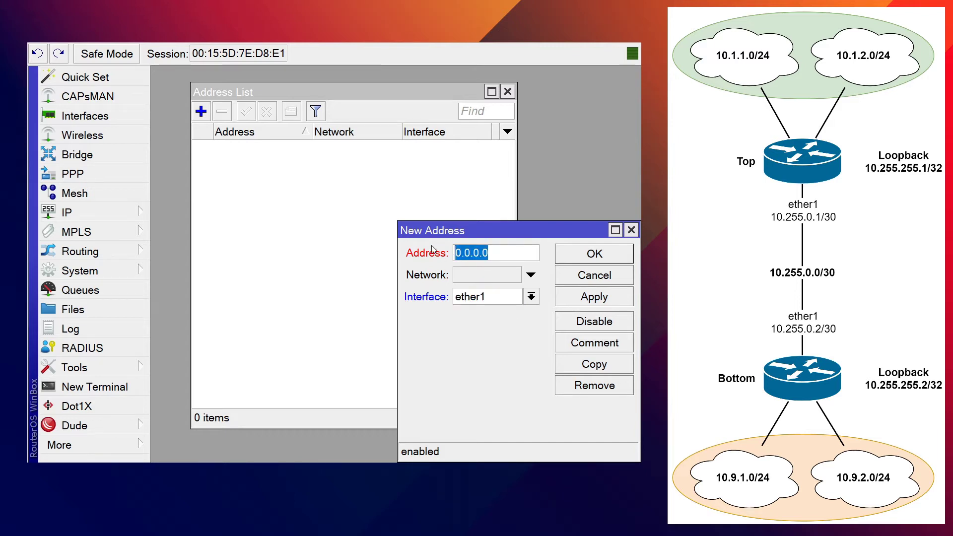
text(10.255.0.1/30)
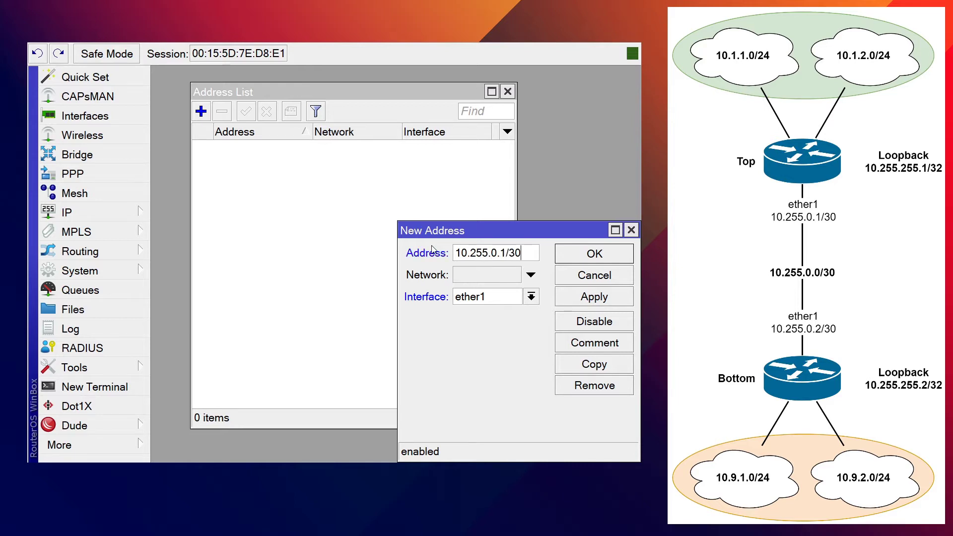
click(568, 350)
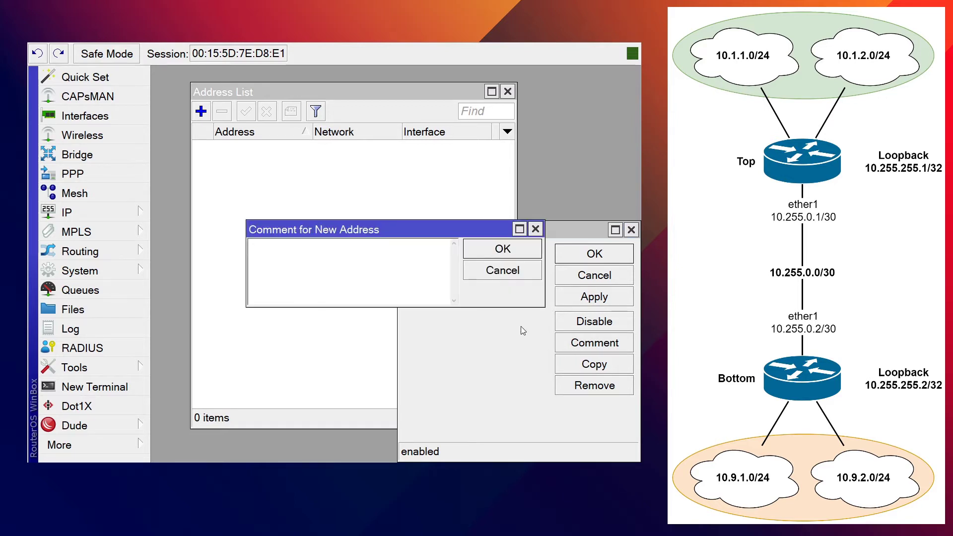
text(WAN)
key(Return)
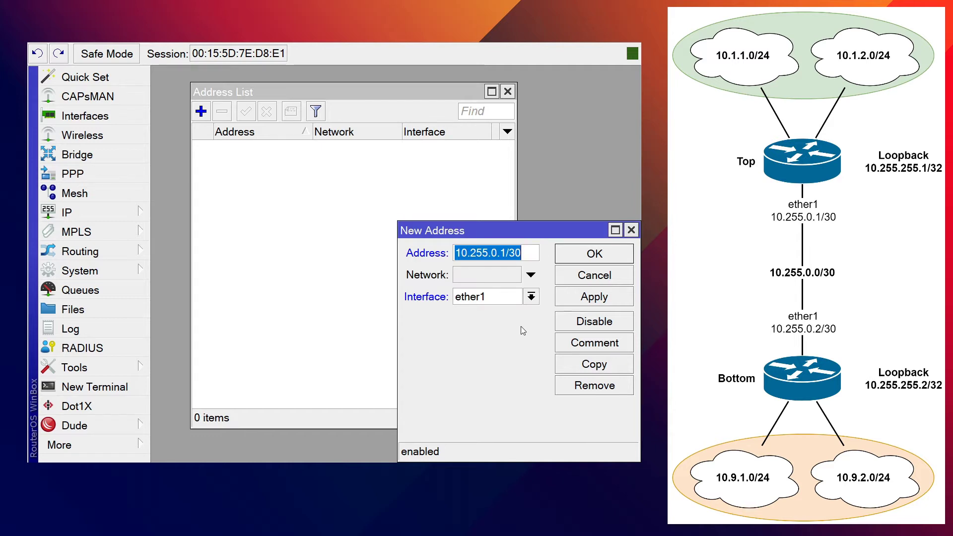
click(581, 259)
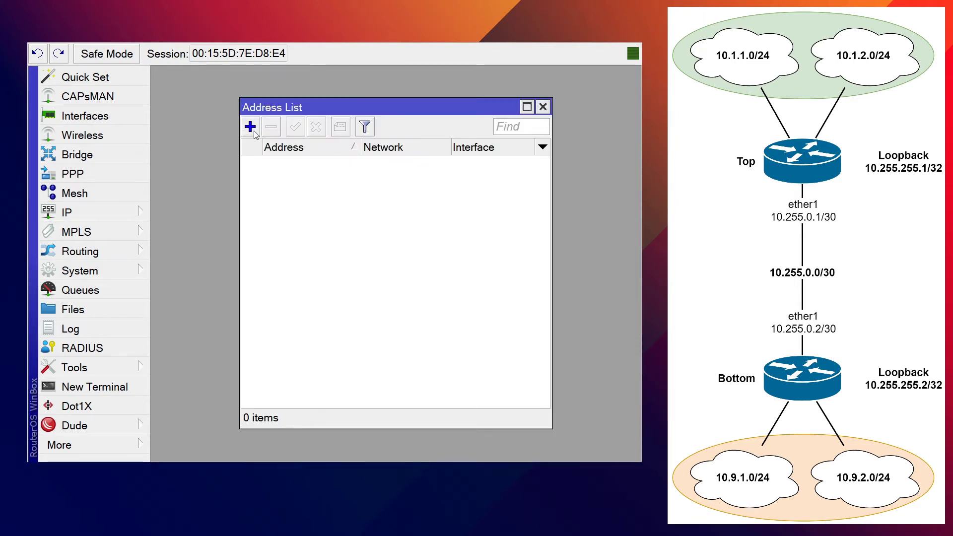
Step: Add the IP address 10.255.0.2/30 on ether1 of the Bottom router with the comment WAN
click(254, 131)
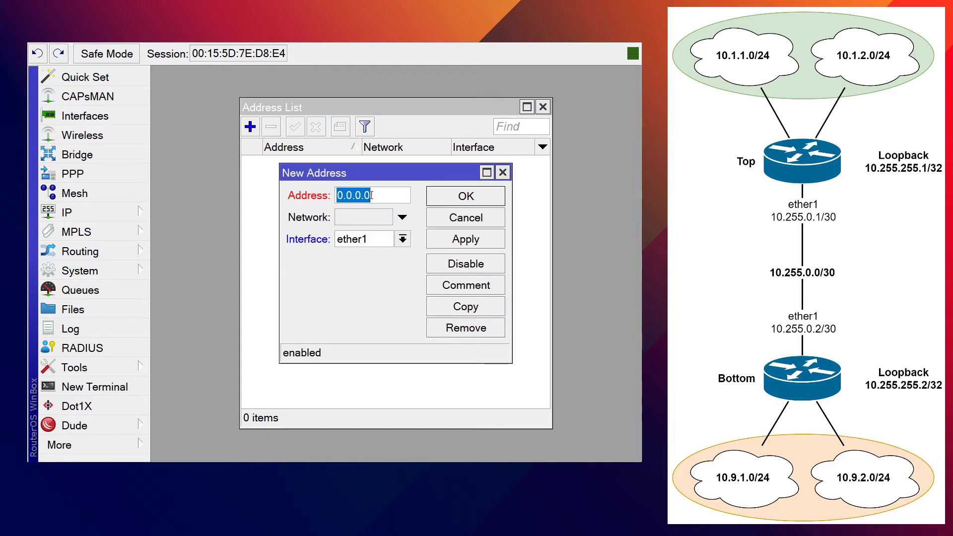
text(10.)
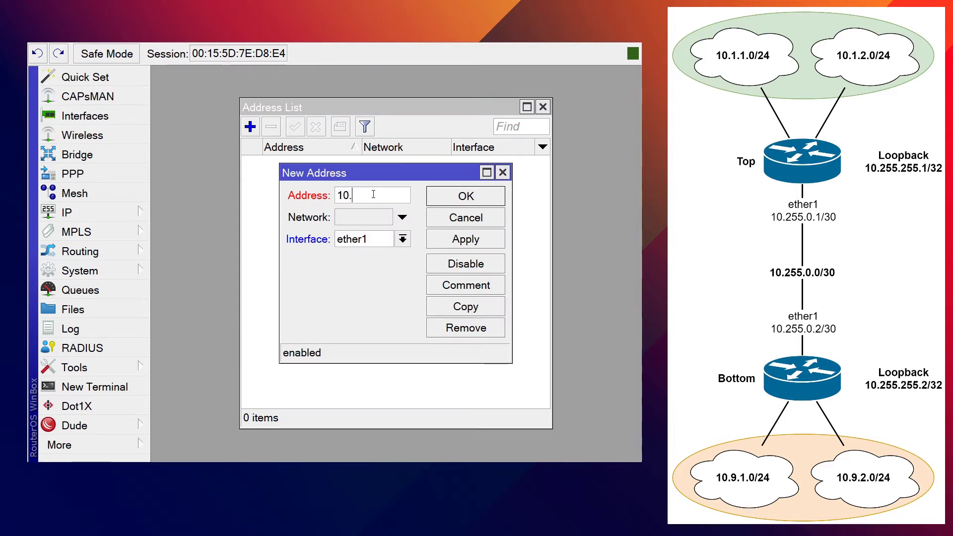
text(255.0.2/30)
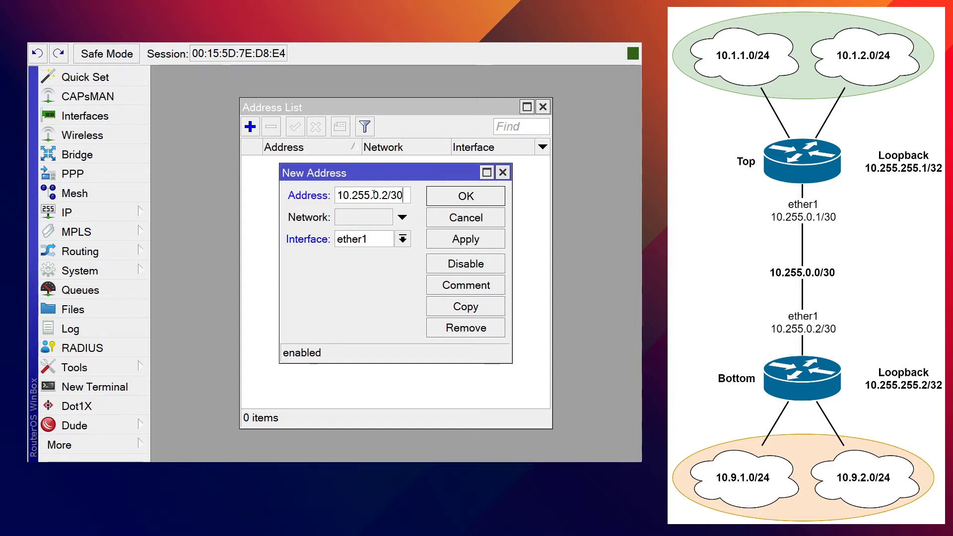
click(464, 287)
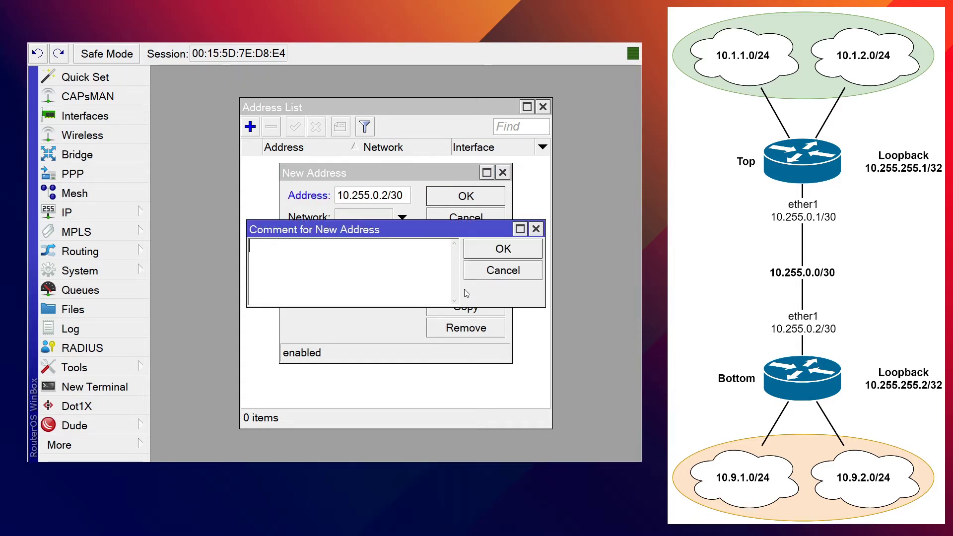
text(W)
key(Escape)
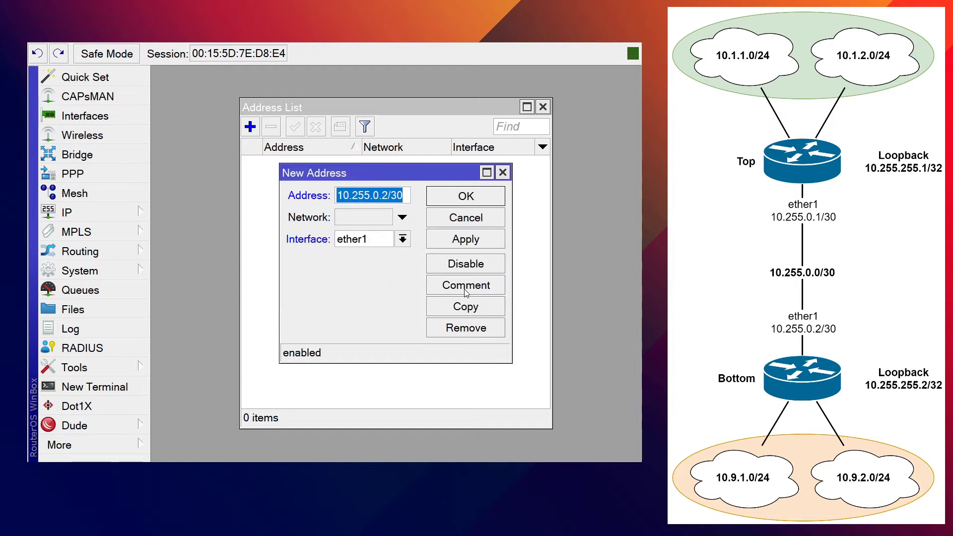
click(476, 199)
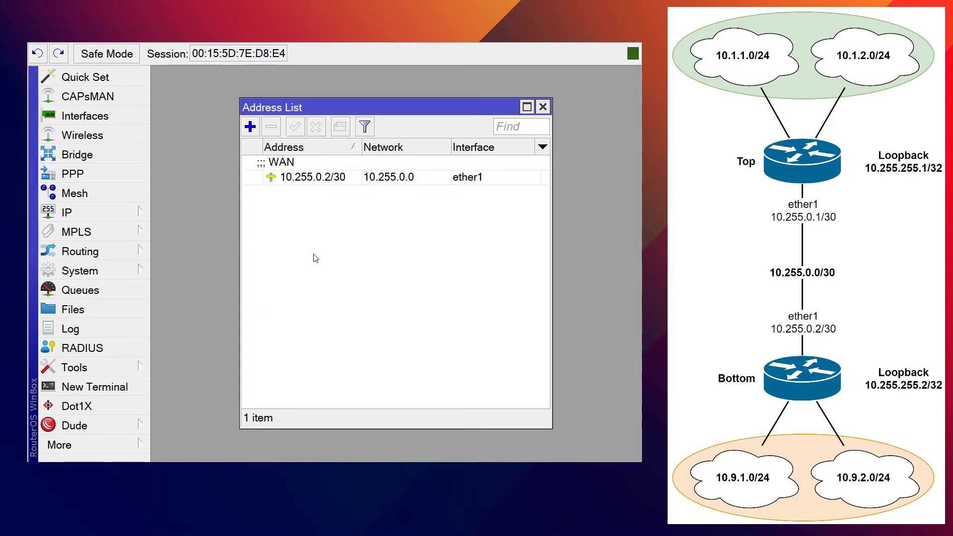
Step: Ping 10.255.0.1 from a new terminal on the Bottom router
click(122, 387)
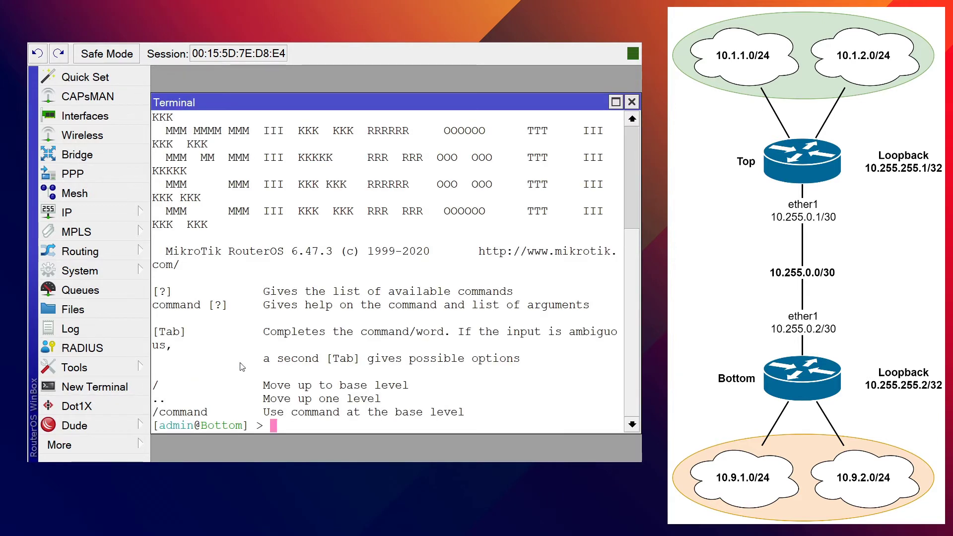
text(ping )
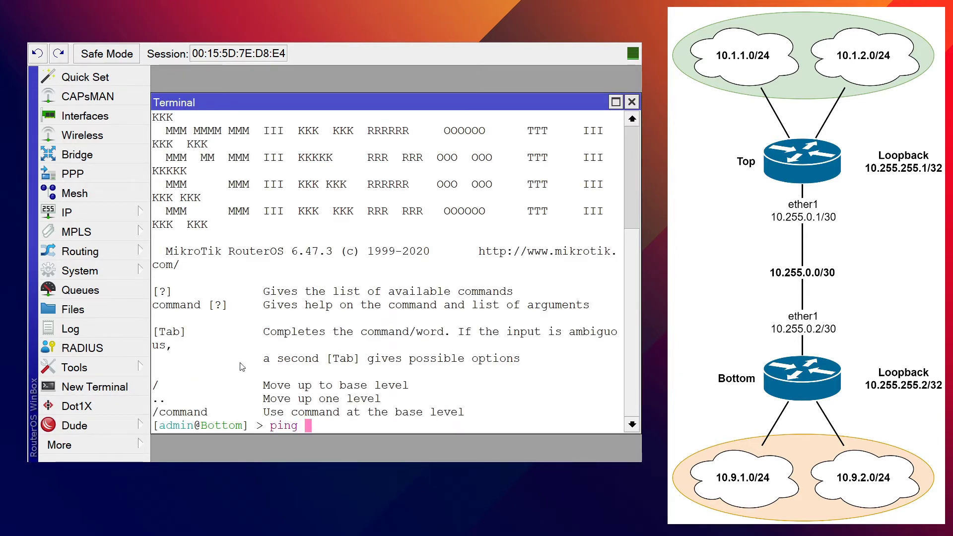
text(10.255.0.1)
key(Return)
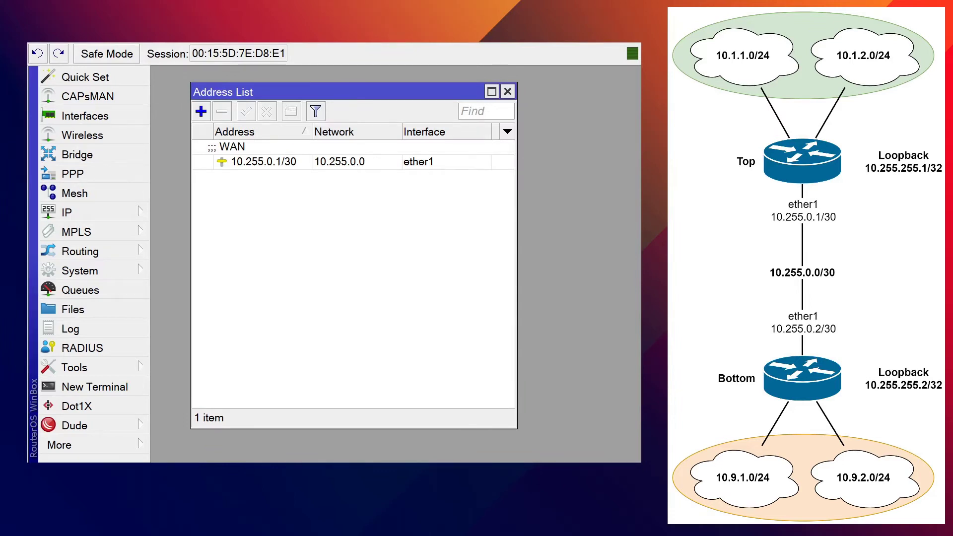
Step: Add the IP address 10.1.1.1/24 on ether2 of the Top router with the comment LAN
click(263, 162)
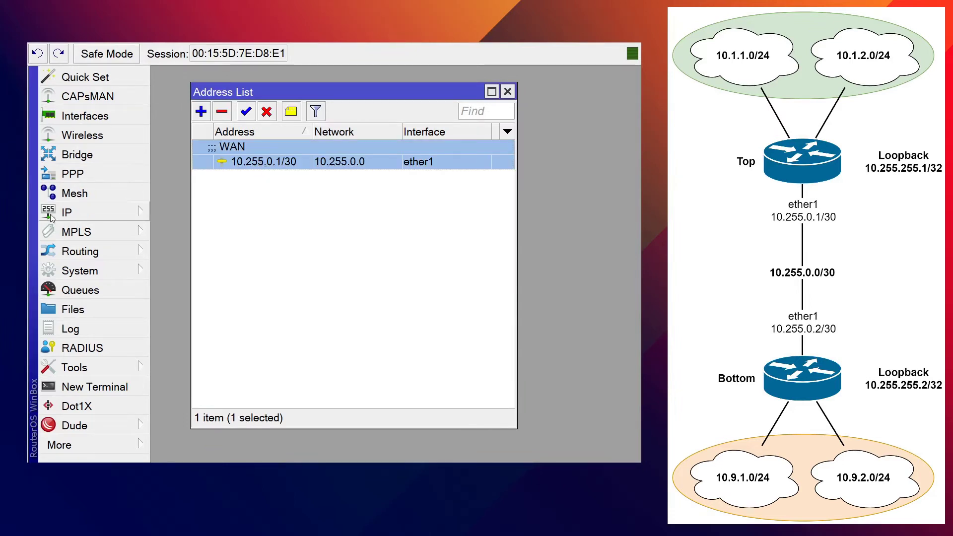
click(201, 112)
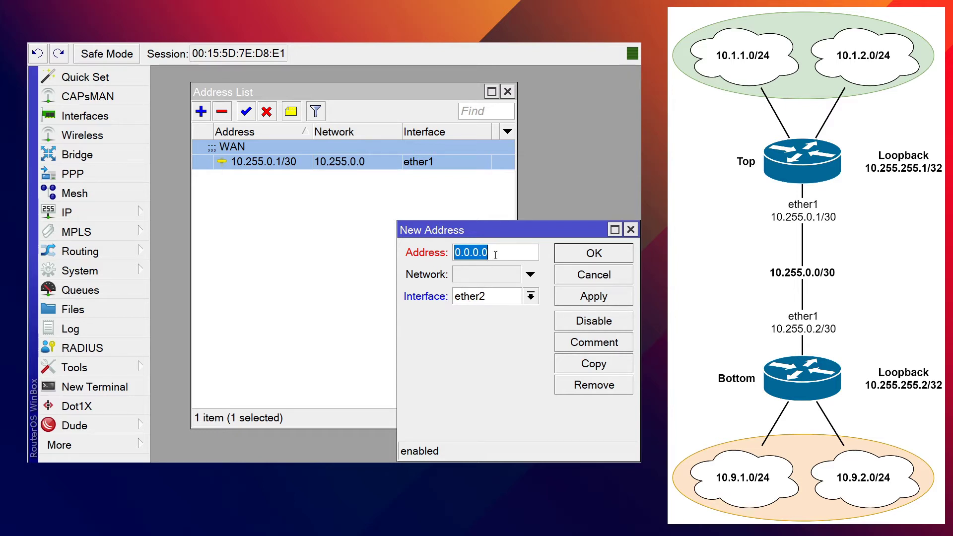
text(10.1.1.1)
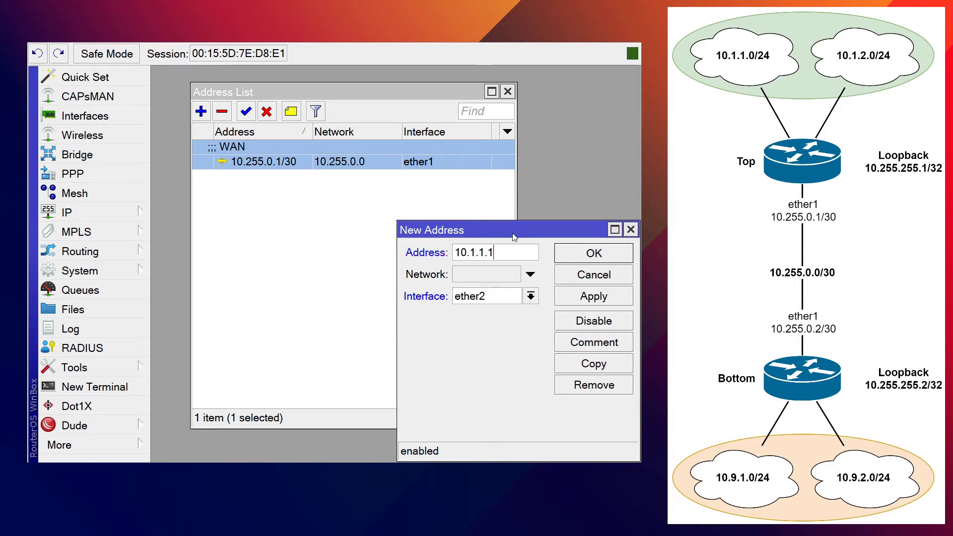
text(/24)
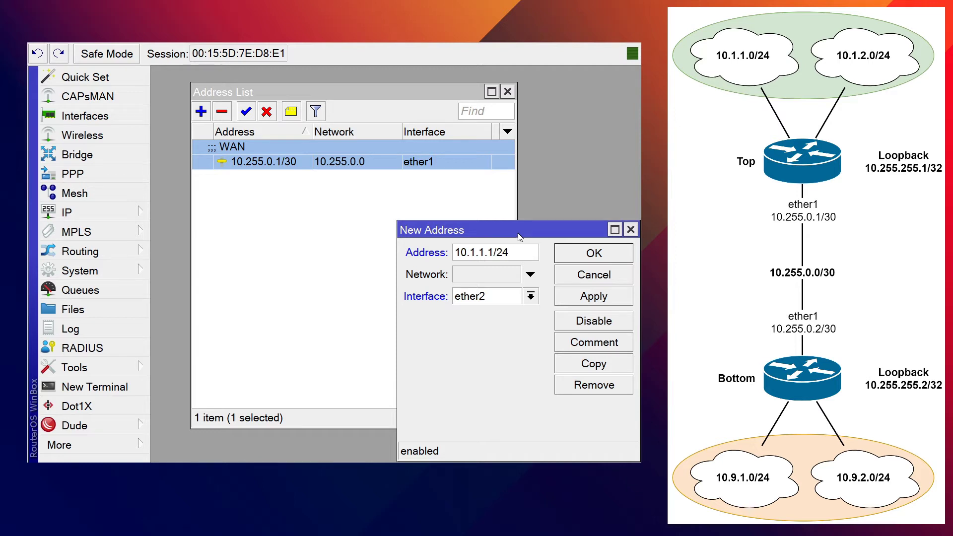
double_click(490, 253)
drag(513, 255, 494, 254)
click(614, 350)
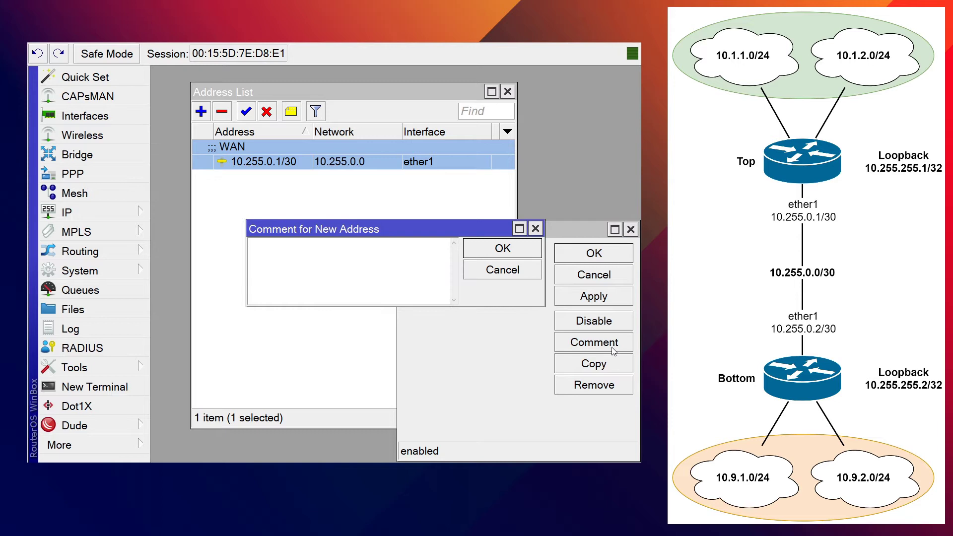
key(Escape)
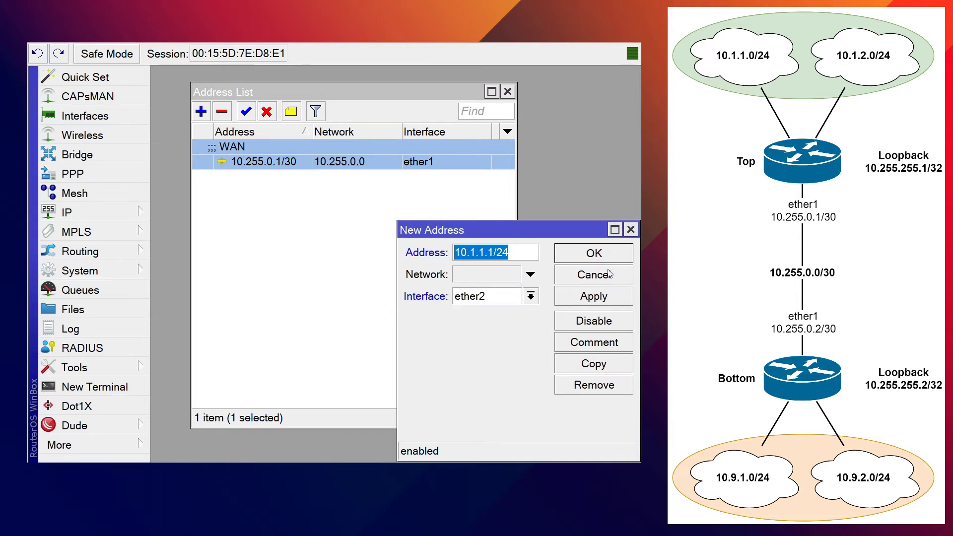
click(609, 254)
Step: Add the IP address 10.1.2.1/24 on ether2 of the Top router with the comment LAN
click(201, 112)
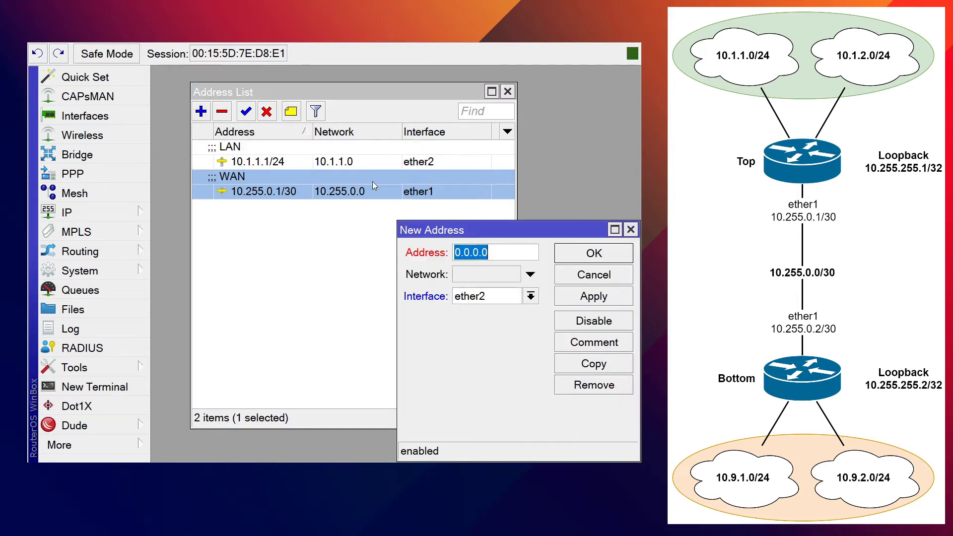
text(10.1.2.1/24)
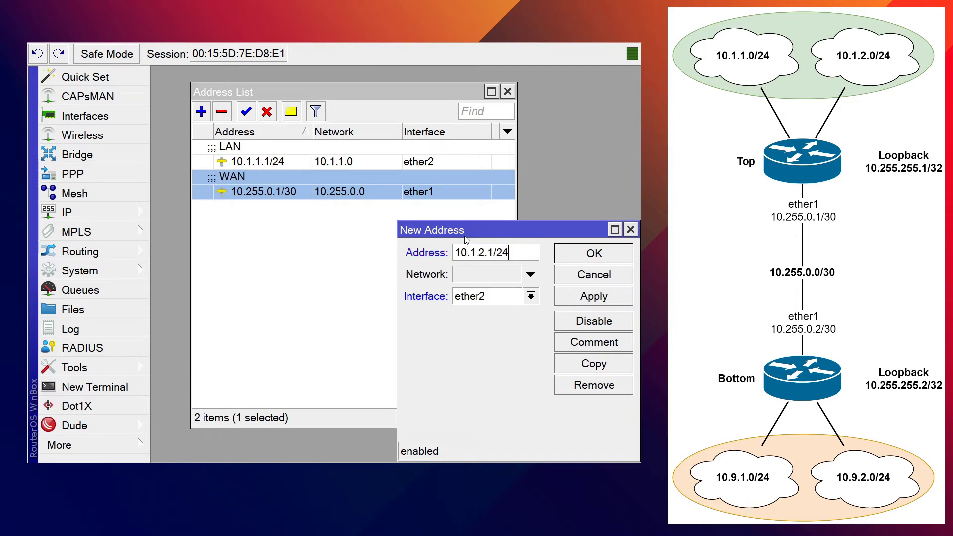
click(588, 344)
text(LAN)
key(Return)
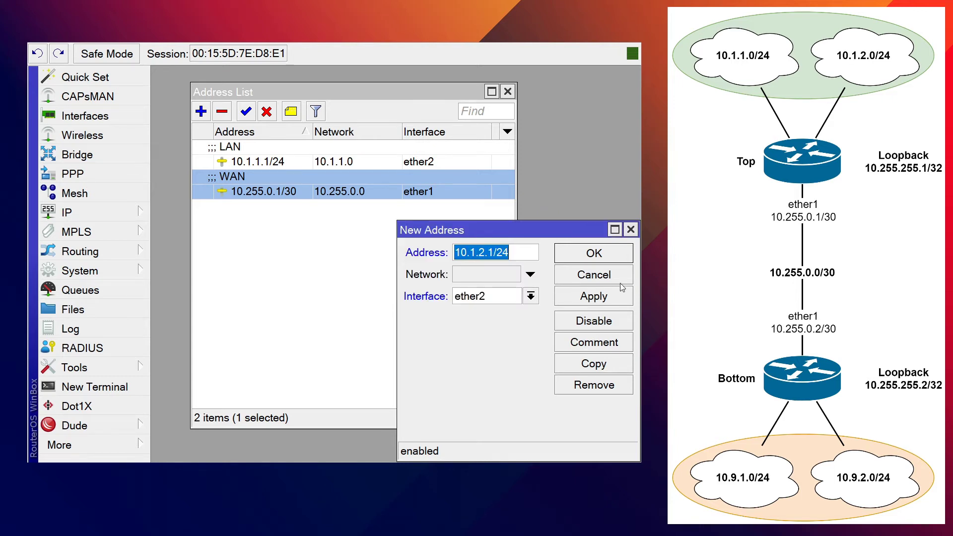
click(620, 256)
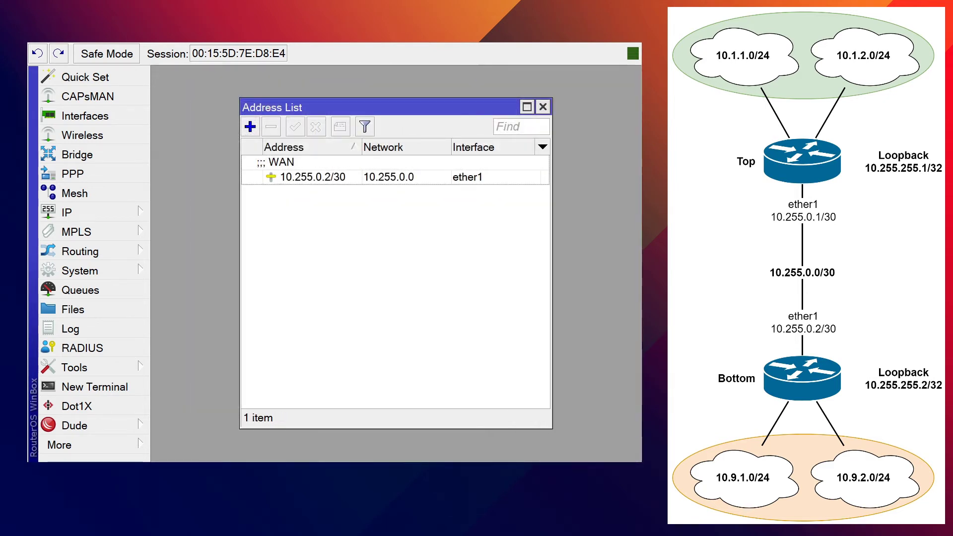
Step: Add the IP address 10.9.1.1/24 on ether2 of the Bottom router with the comment LAN
click(250, 127)
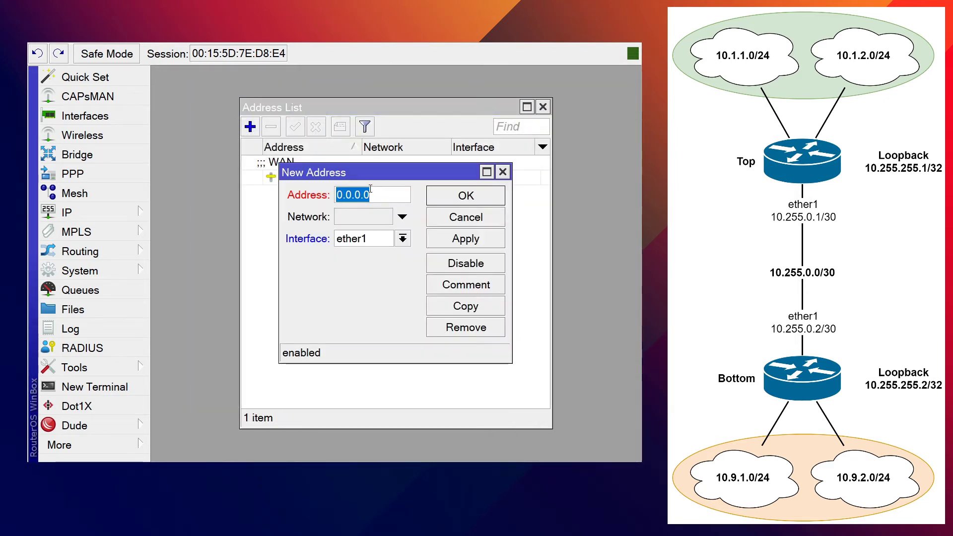
text(10.9.1.0/24)
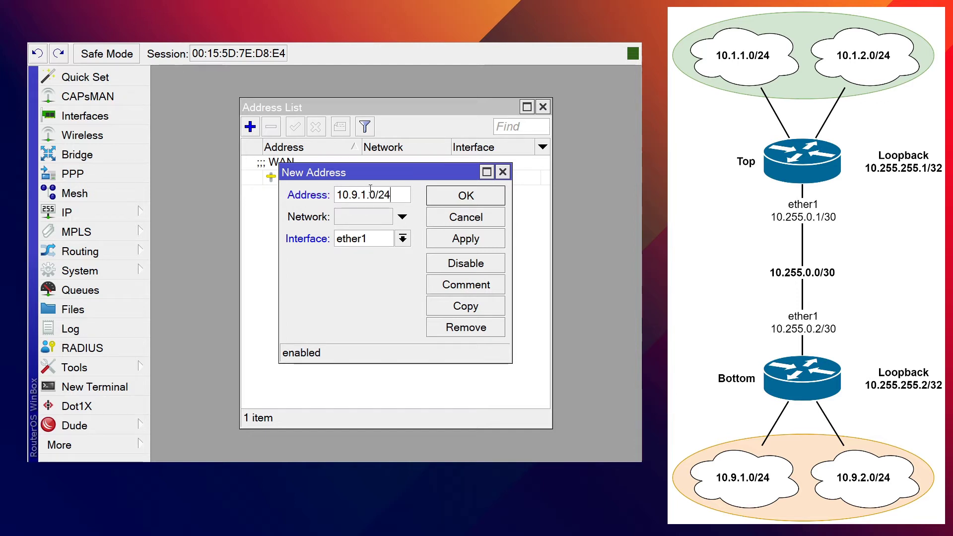
drag(370, 197, 376, 195)
text(1)
click(403, 238)
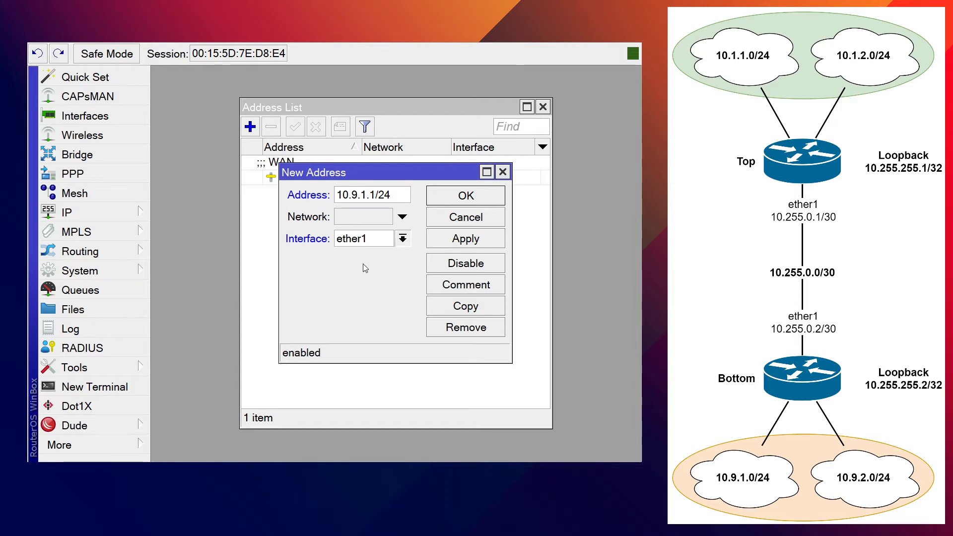
click(371, 270)
click(470, 284)
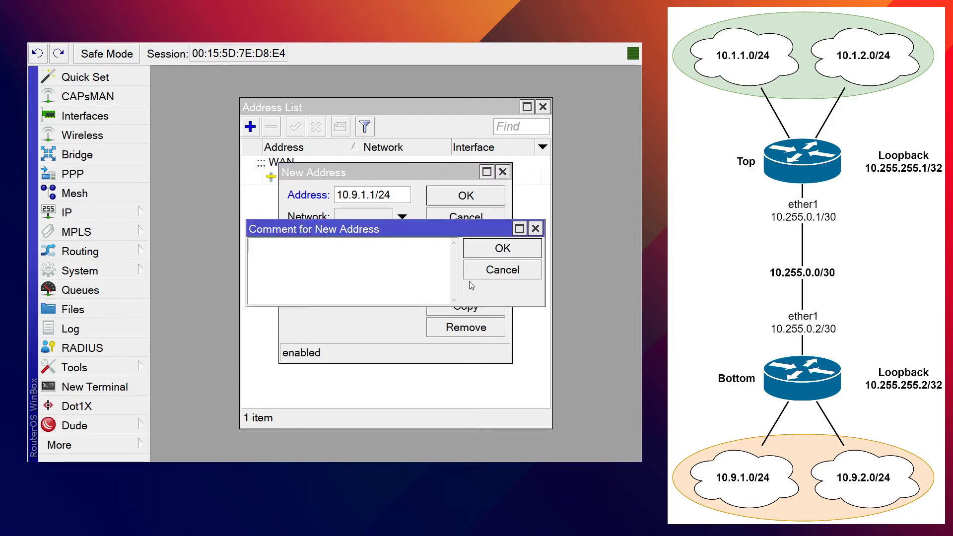
text(LAN)
click(502, 249)
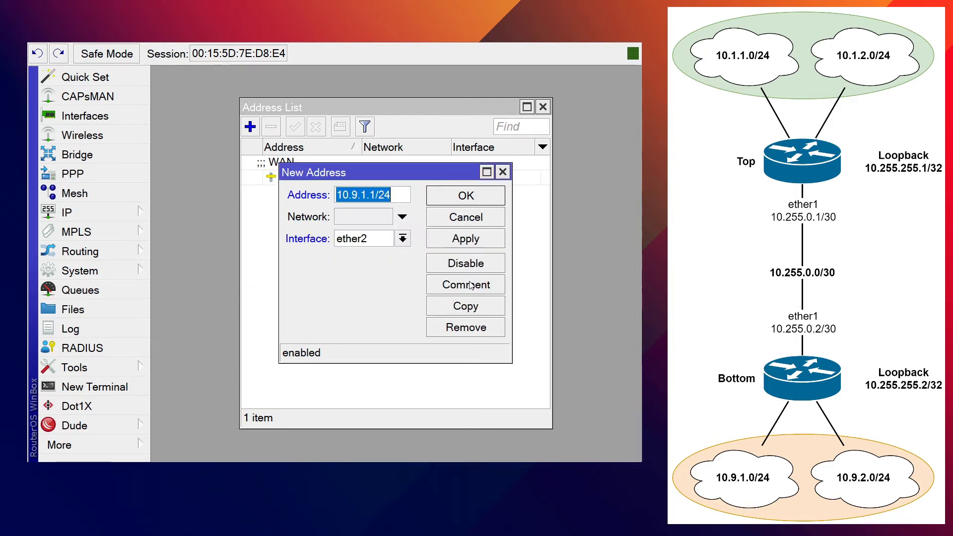
click(465, 198)
Step: Add the IP address 10.9.2.1/24 on ether2 of the Bottom router with the comment LAN
click(251, 127)
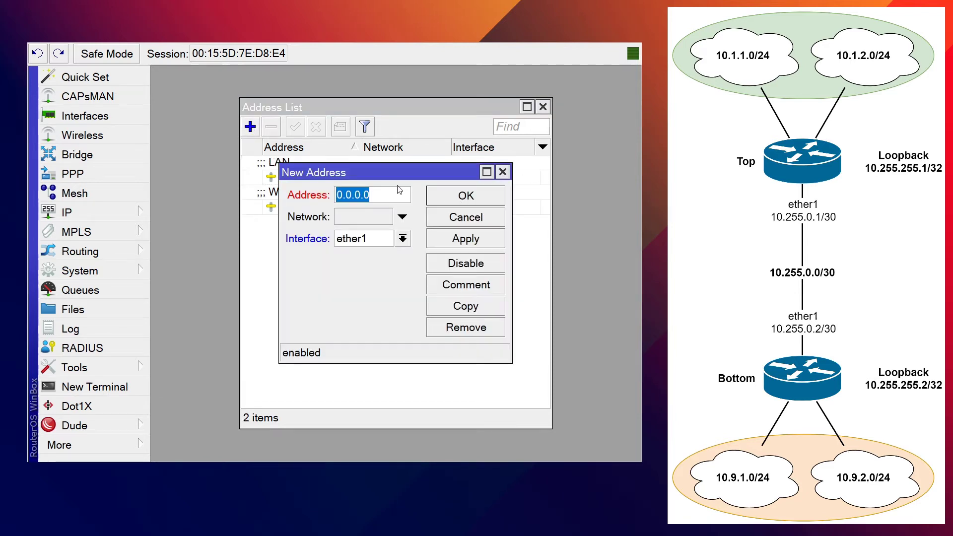
text(10.9.1.)
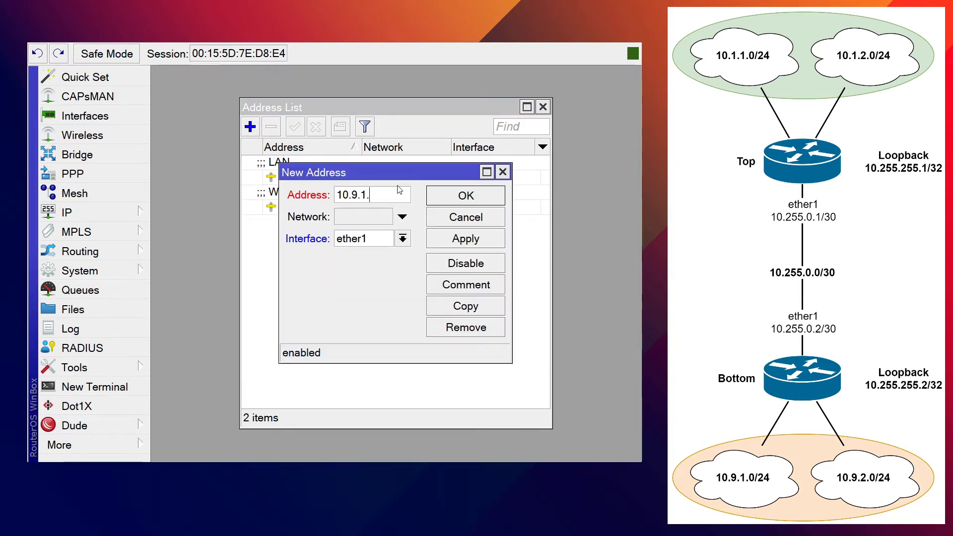
text(2.0/24)
key(BackSpace)
key(BackSpace)
key(BackSpace)
key(BackSpace)
key(BackSpace)
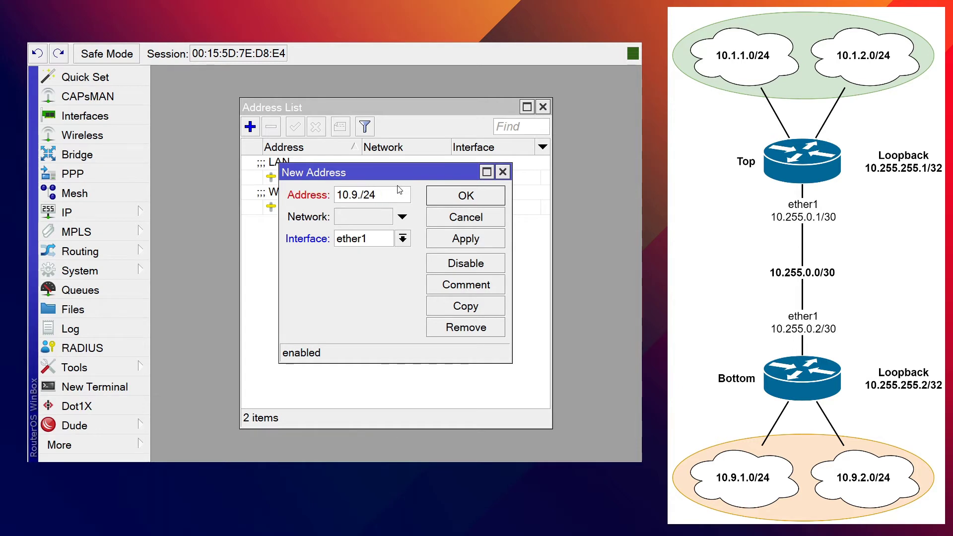
text(2.1)
key(Tab)
key(Tab)
key(Down)
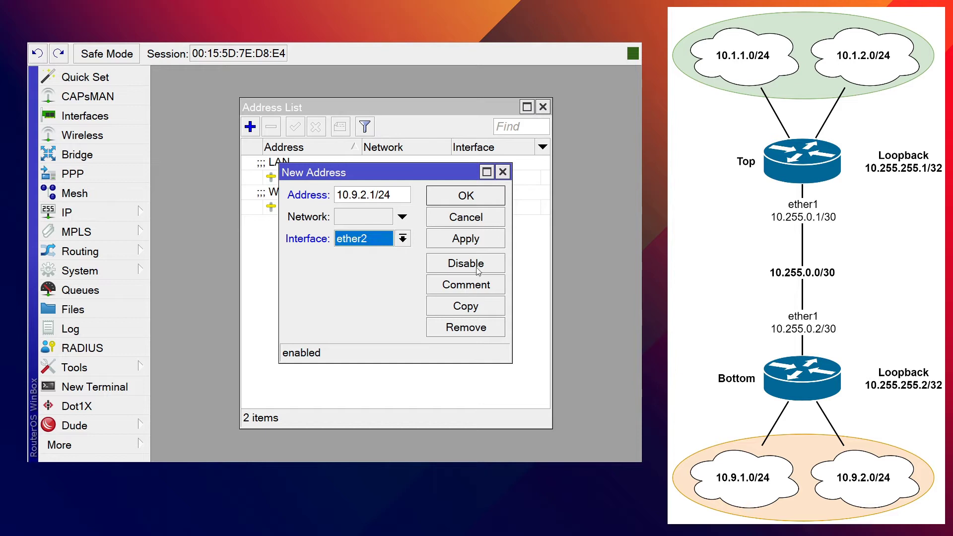
click(475, 290)
text(LAN)
key(Return)
click(464, 194)
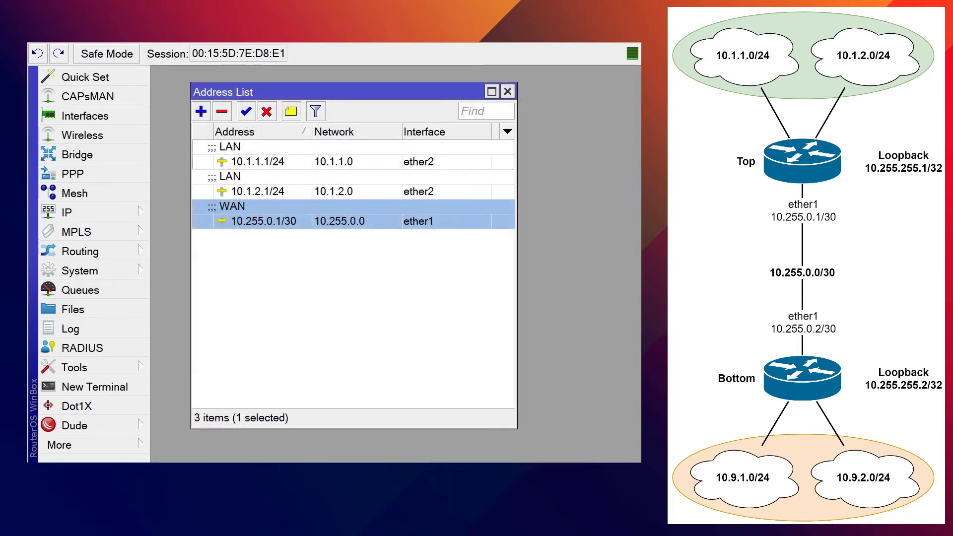
Step: Create a bridge interface named OSPF Loopback on the Top router, keeping the default RSTP protocol mode
click(95, 155)
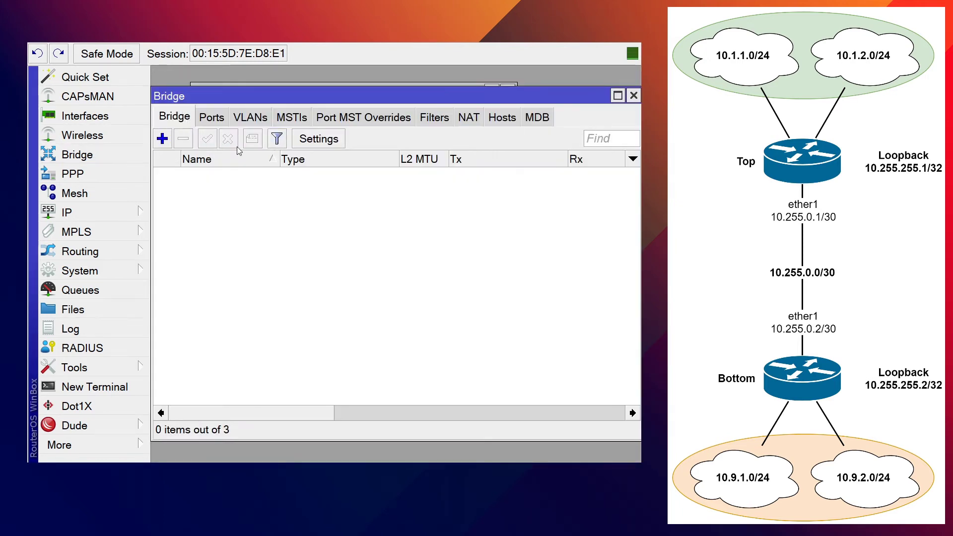
click(163, 139)
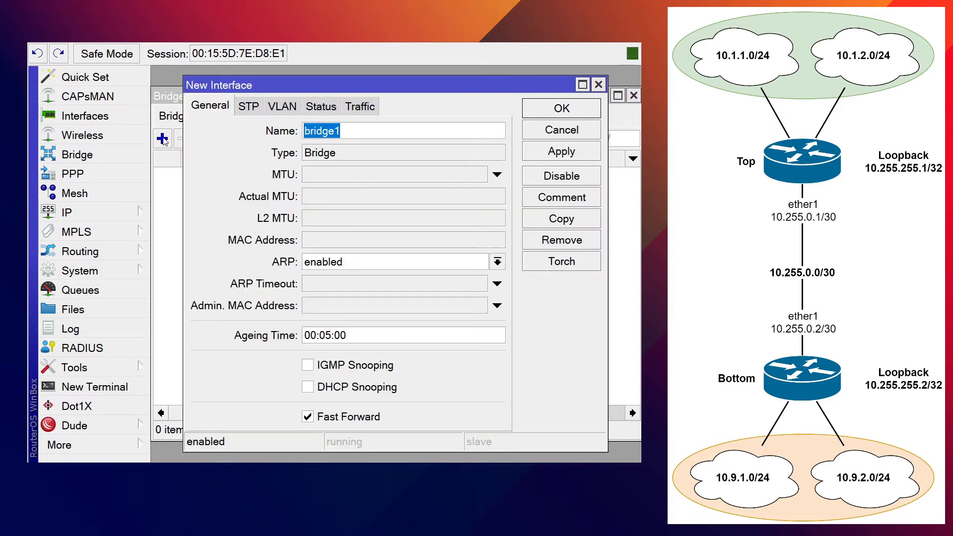
text(OSPF Loopback)
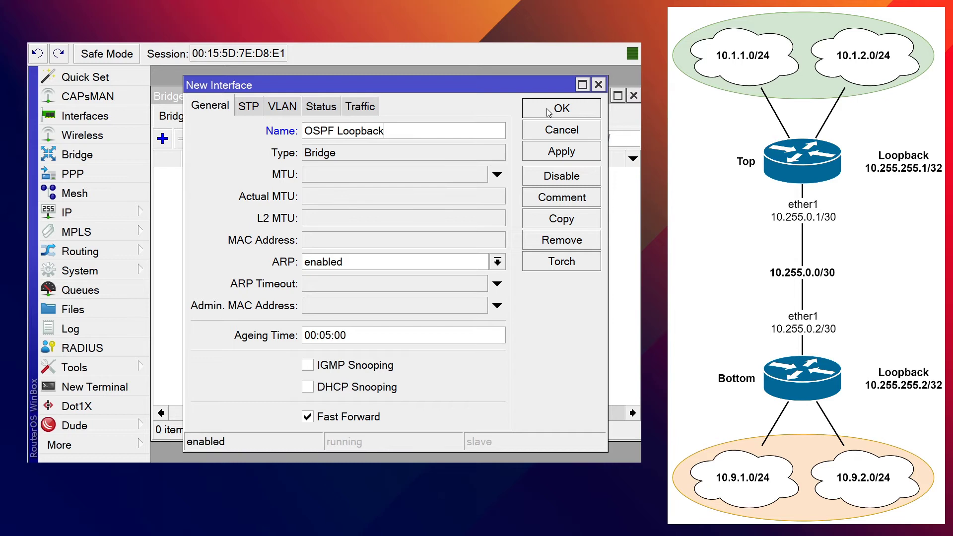
click(246, 108)
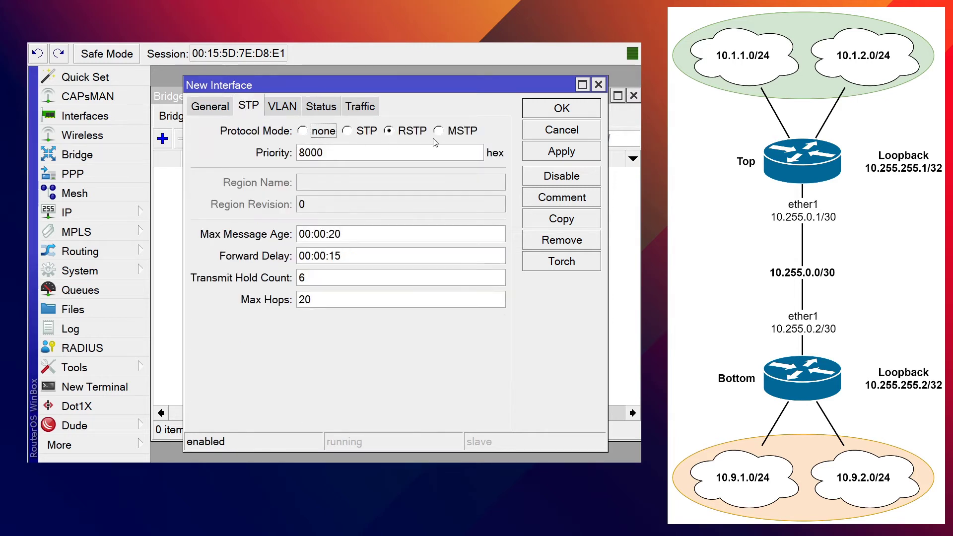
click(576, 113)
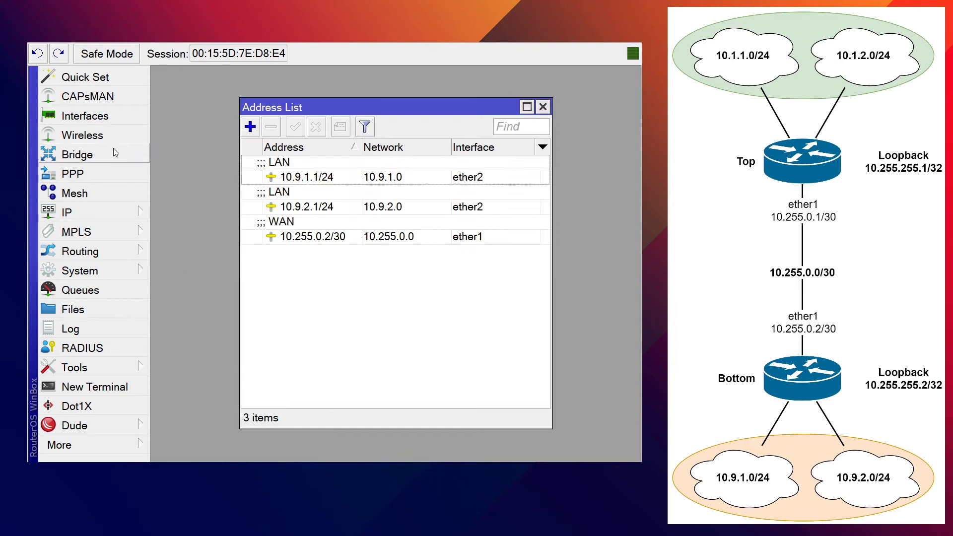
Step: Create a bridge interface named OSPF Loopback on the Bottom router and close the bridge list
click(115, 153)
click(161, 137)
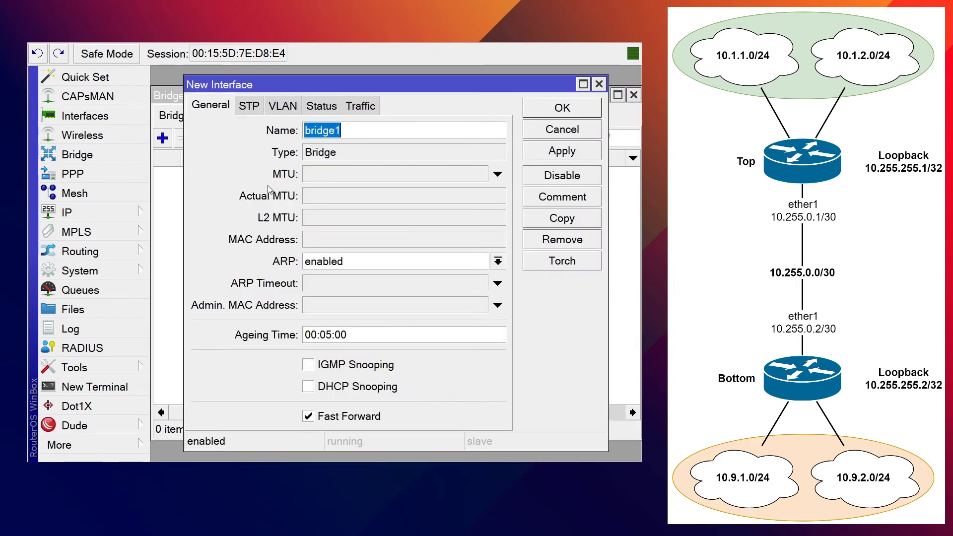
text(OSPF Loopback)
key(Return)
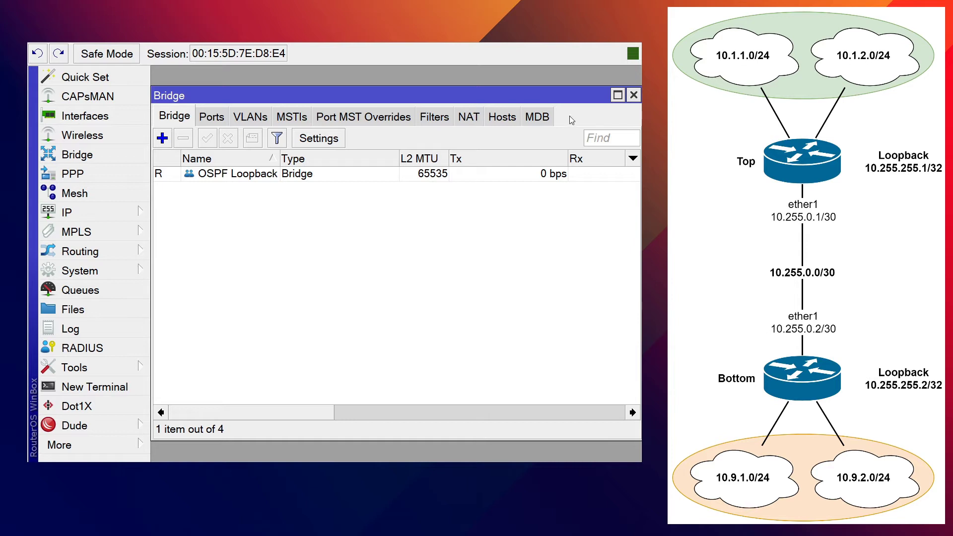
click(633, 95)
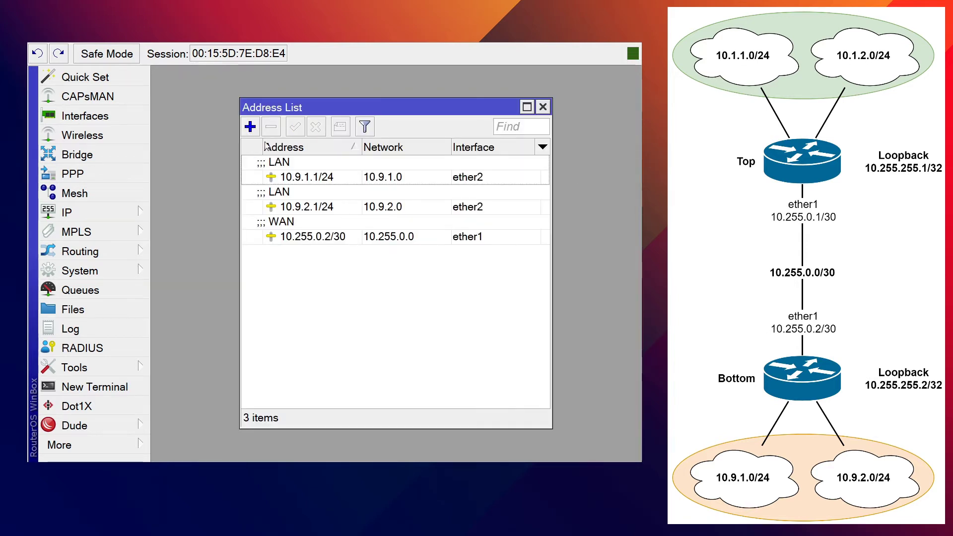
Step: Add the IP address 10.255.255.2 on the OSPF Loopback interface of the Bottom router with the comment OSPF loopback address
click(250, 127)
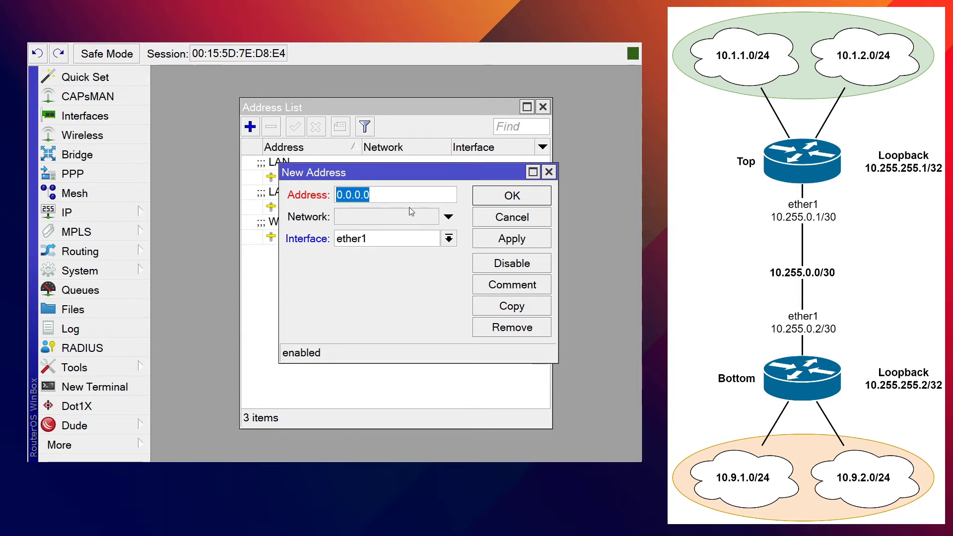
text(10.255.255.2)
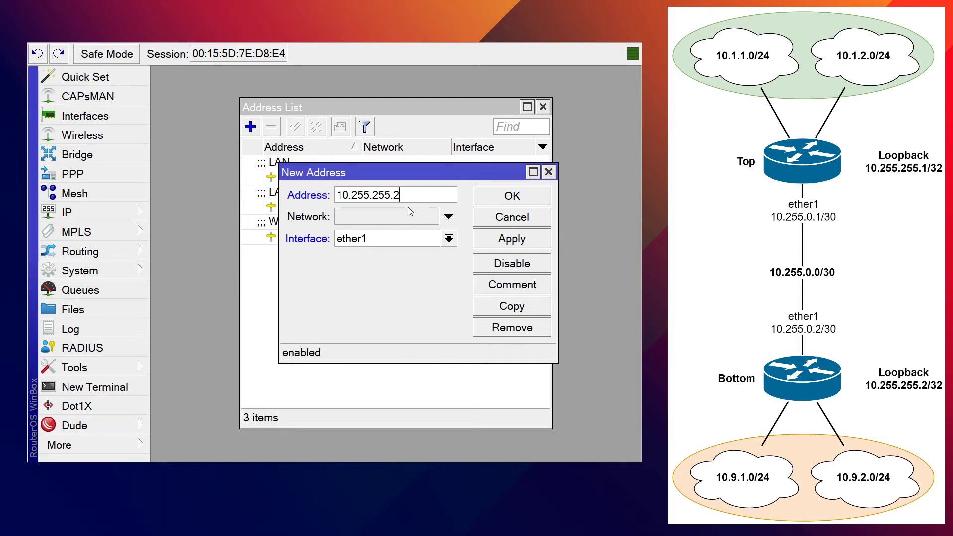
text(/32)
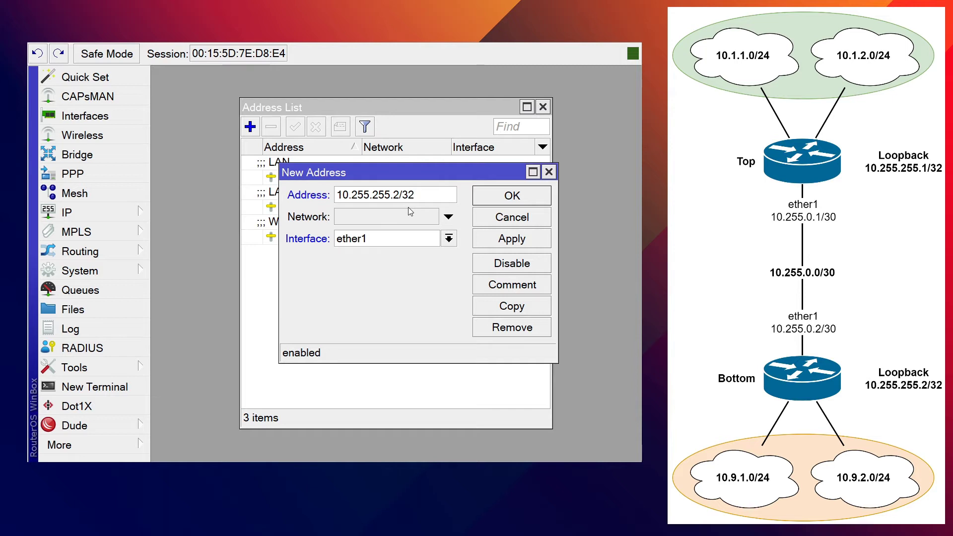
key(BackSpace)
key(BackSpace)
key(BackSpace)
click(396, 251)
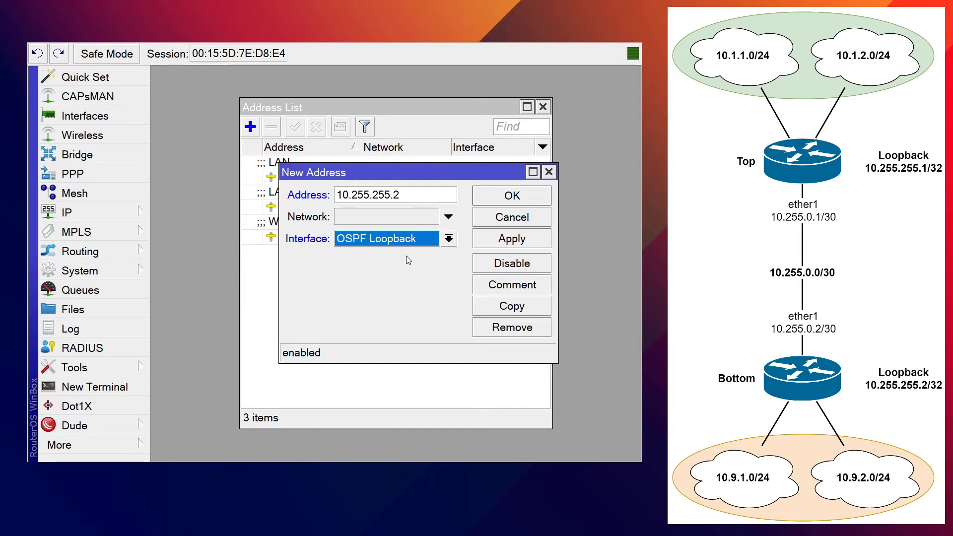
click(506, 285)
text(OSPF loopbacks)
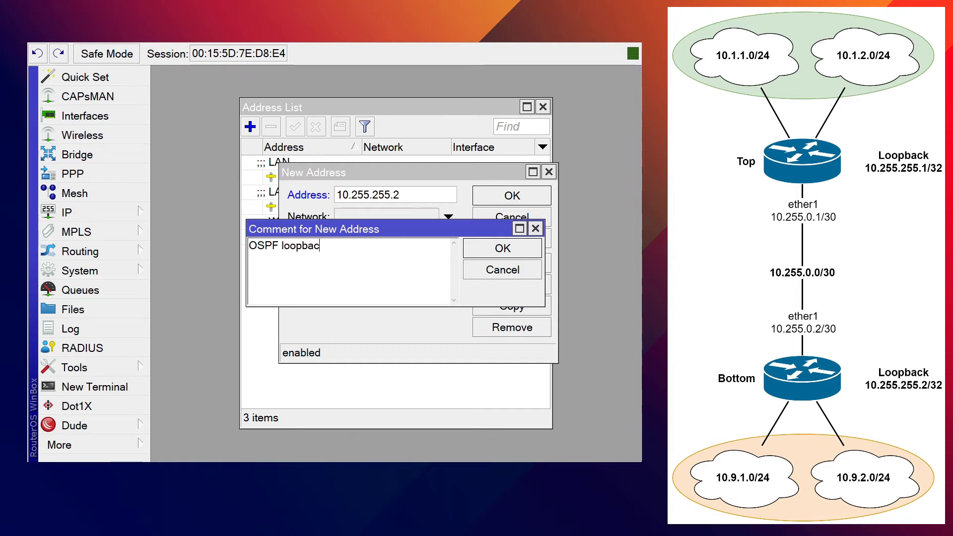
key(BackSpace)
text(address)
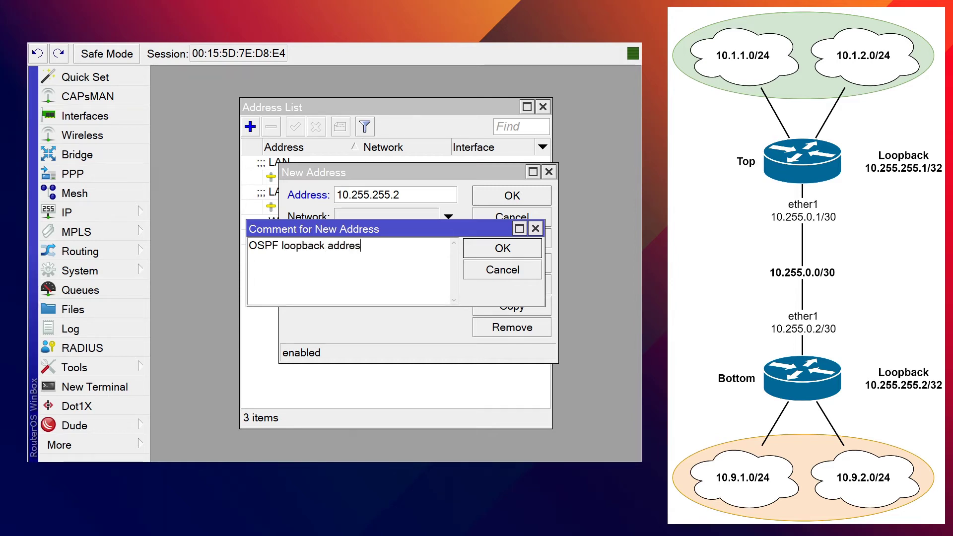
click(502, 248)
click(497, 203)
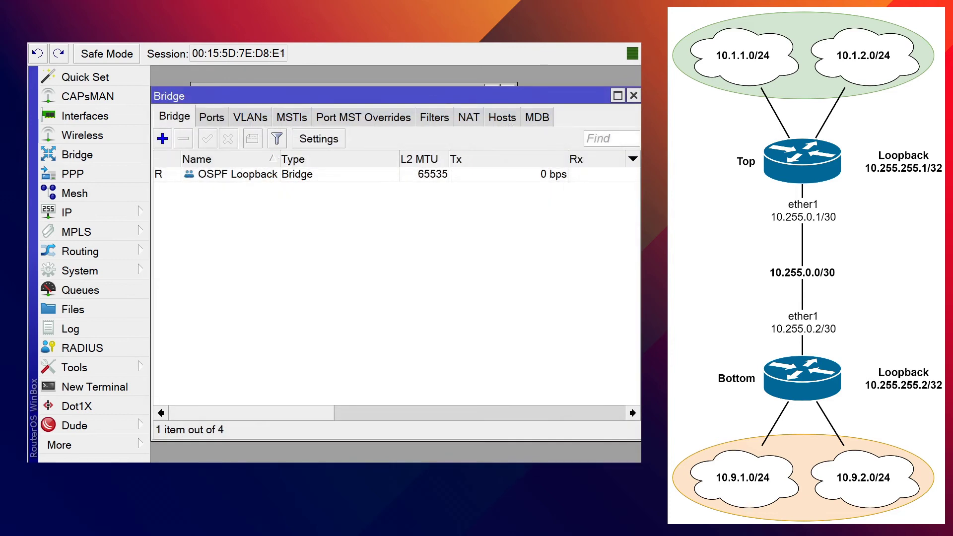
Step: Add the IP address 10.255.255.1 on the OSPF Loopback interface of the Top router with the comment OSPF loopback address
click(220, 281)
click(633, 96)
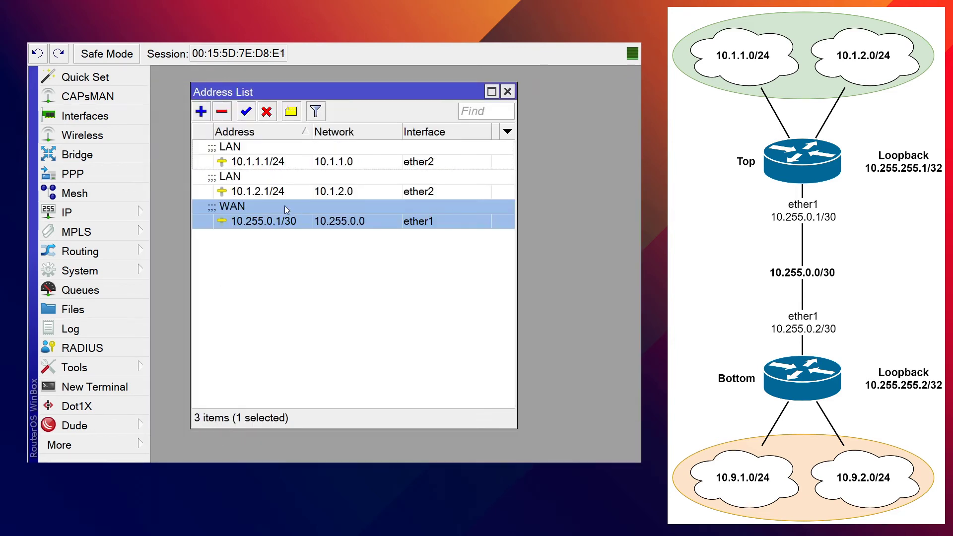
click(201, 111)
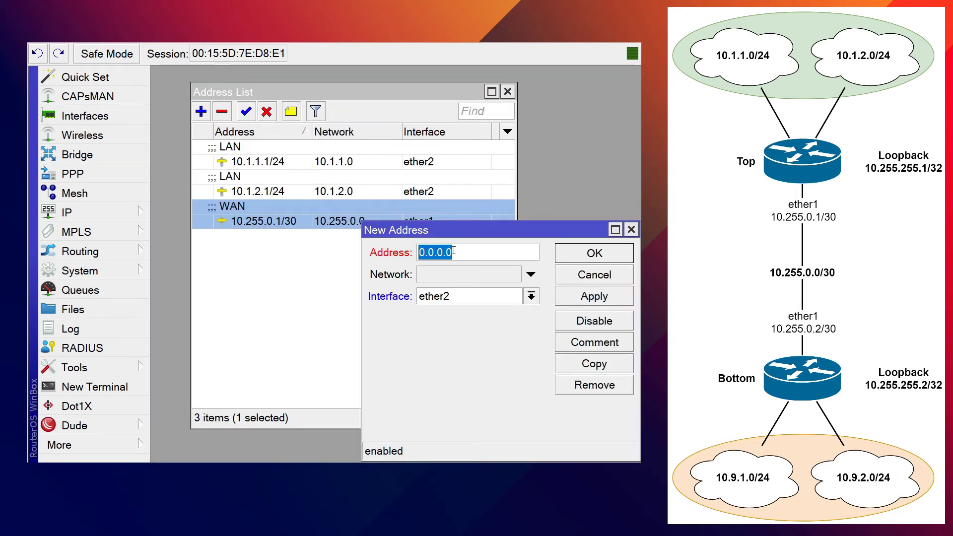
text(10.255.255.1)
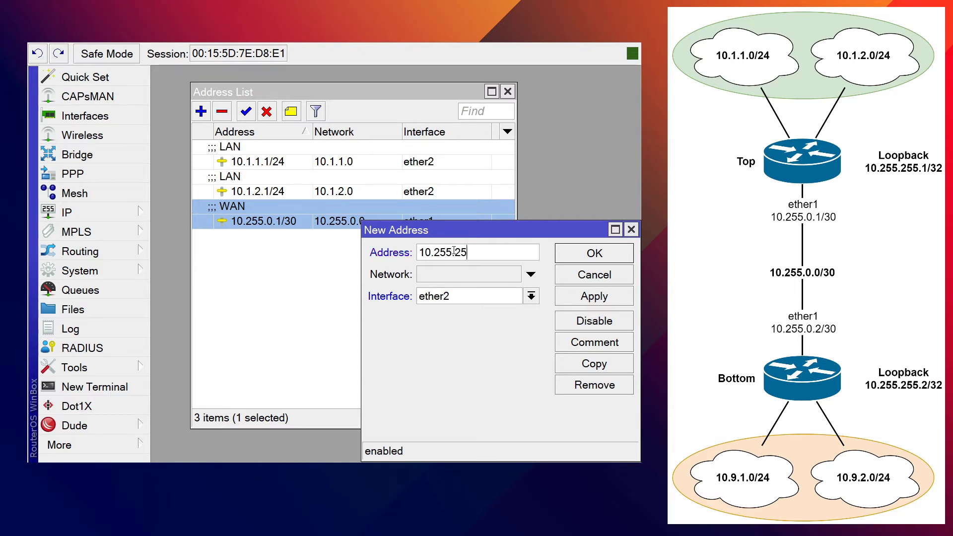
click(531, 296)
click(516, 320)
click(607, 343)
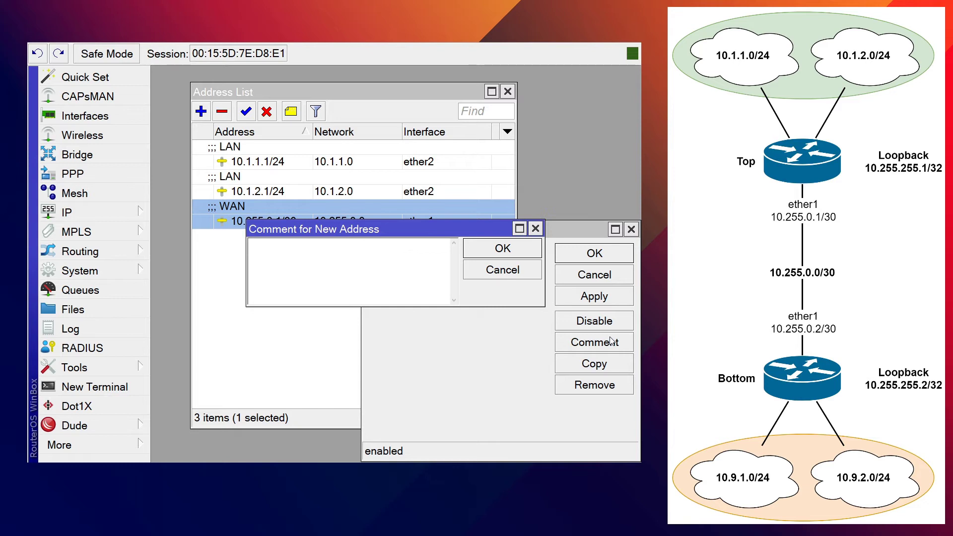
text(OSPF loopback address)
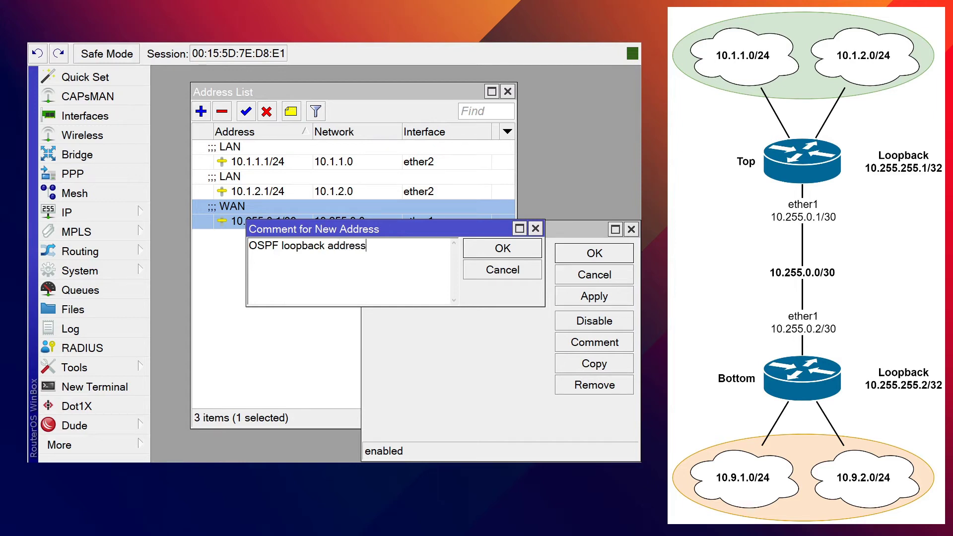
key(Return)
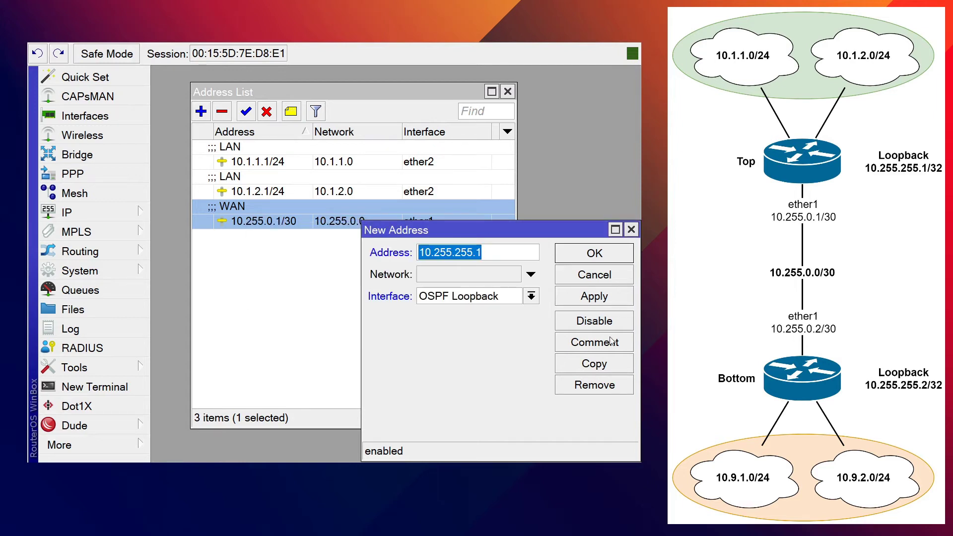
click(607, 252)
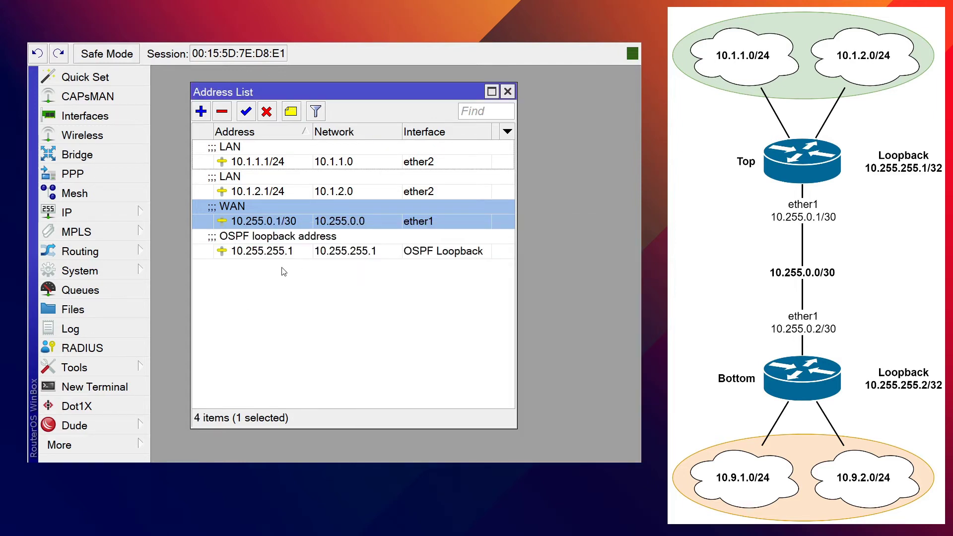
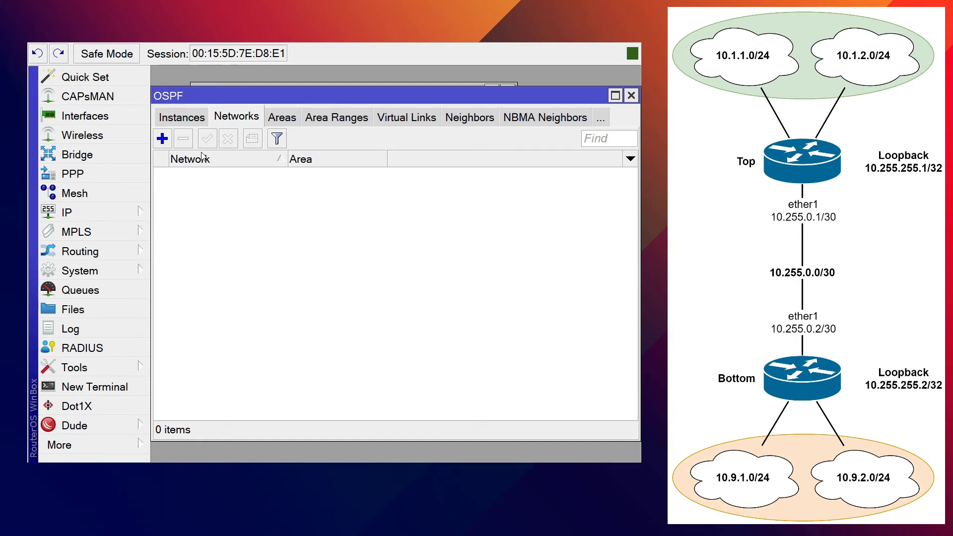
Step: Add the OSPF network 10.255.0.0/30 in the backbone area of the Top router with the comment WAN
click(163, 139)
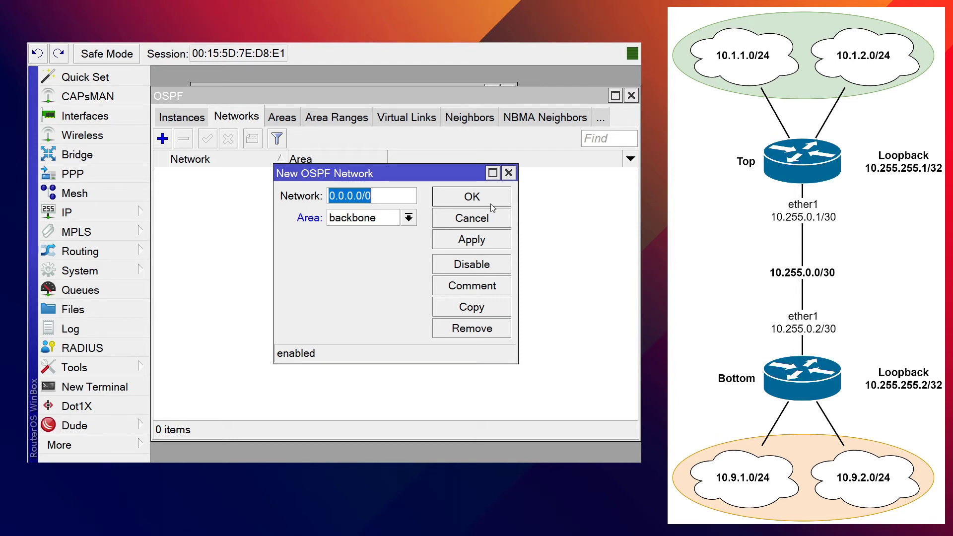
text(10.)
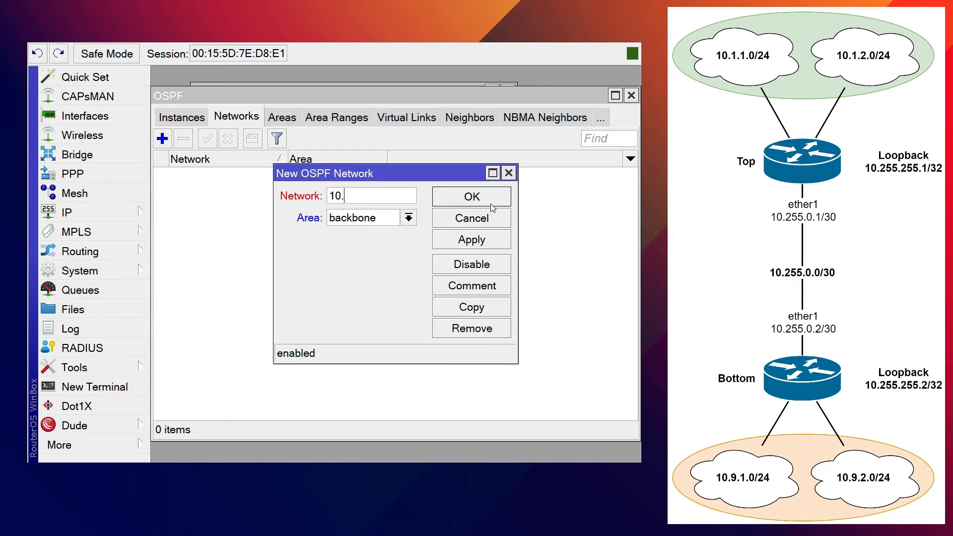
text(25)
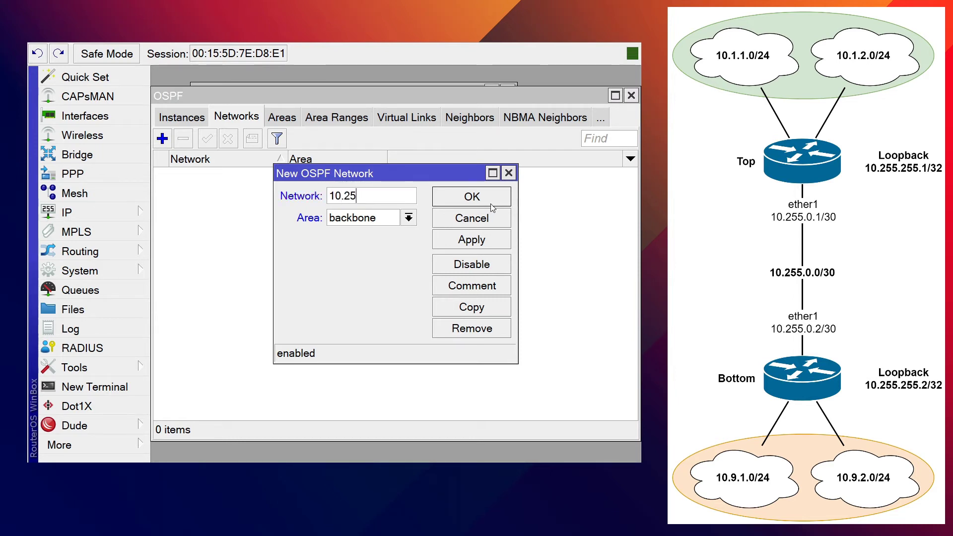
text(5.0.0/30)
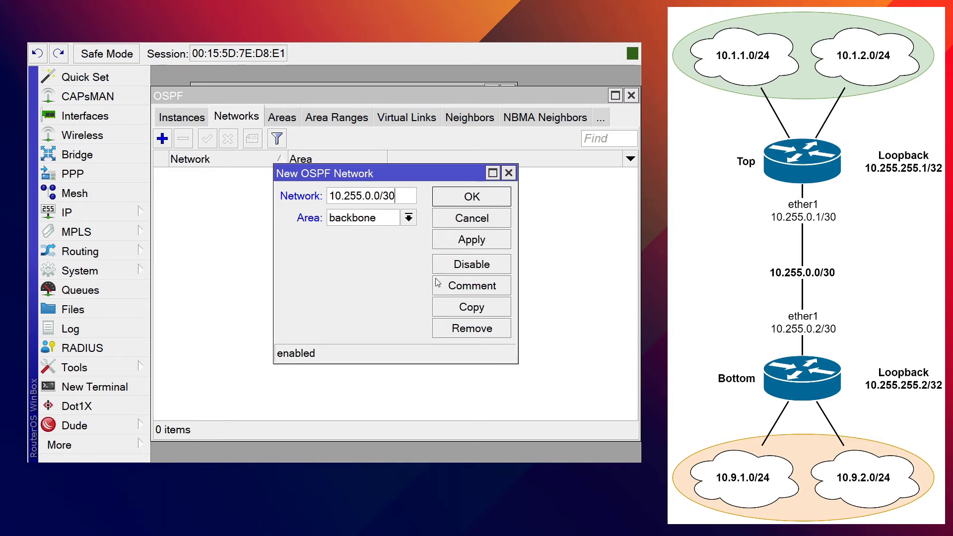
click(457, 287)
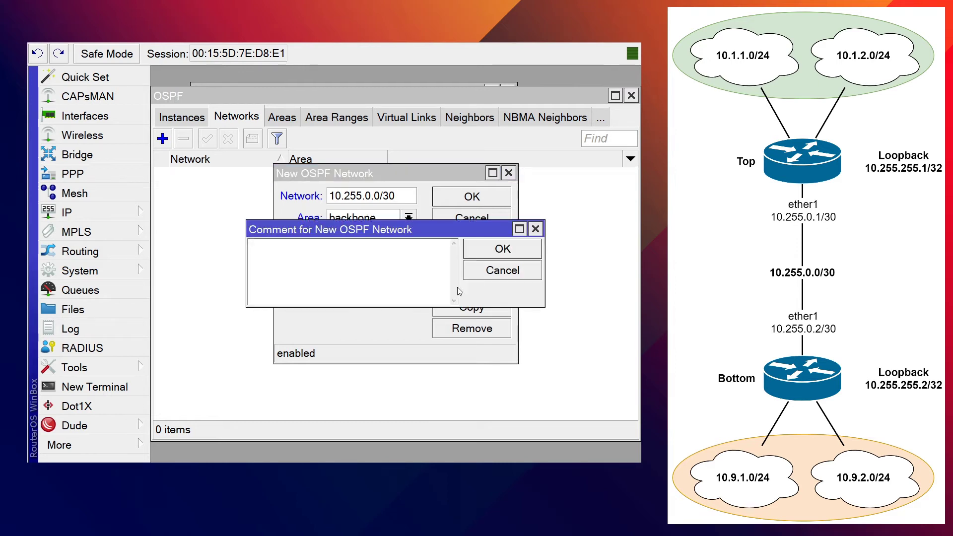
text(WAN)
key(Return)
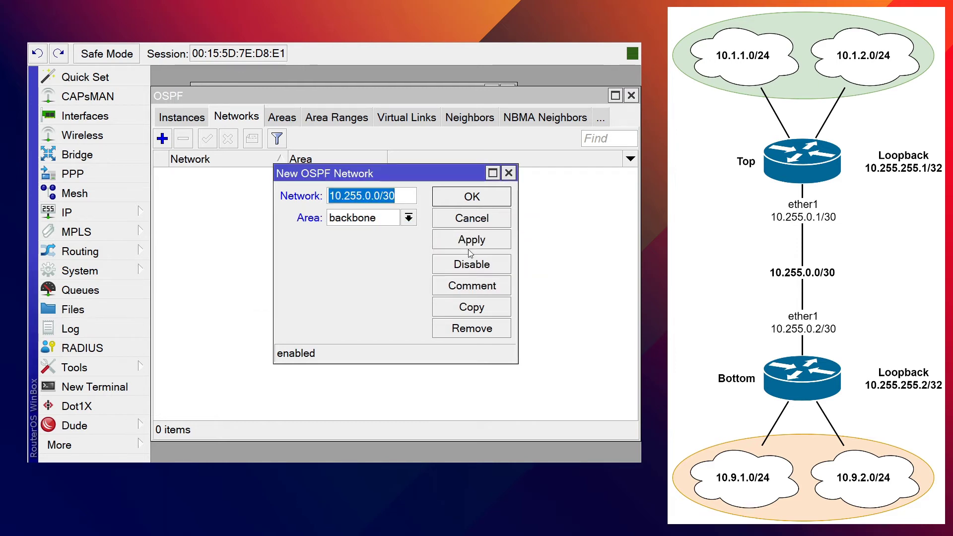
click(472, 197)
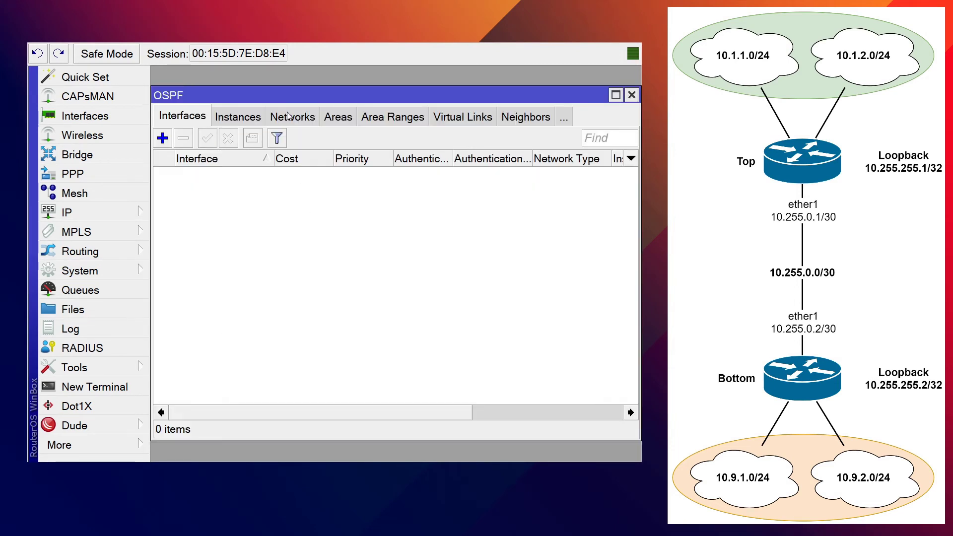
Step: Add the OSPF network 10.255.0.0/30 in the backbone area of the Bottom router with the comment WAN
click(287, 122)
click(162, 138)
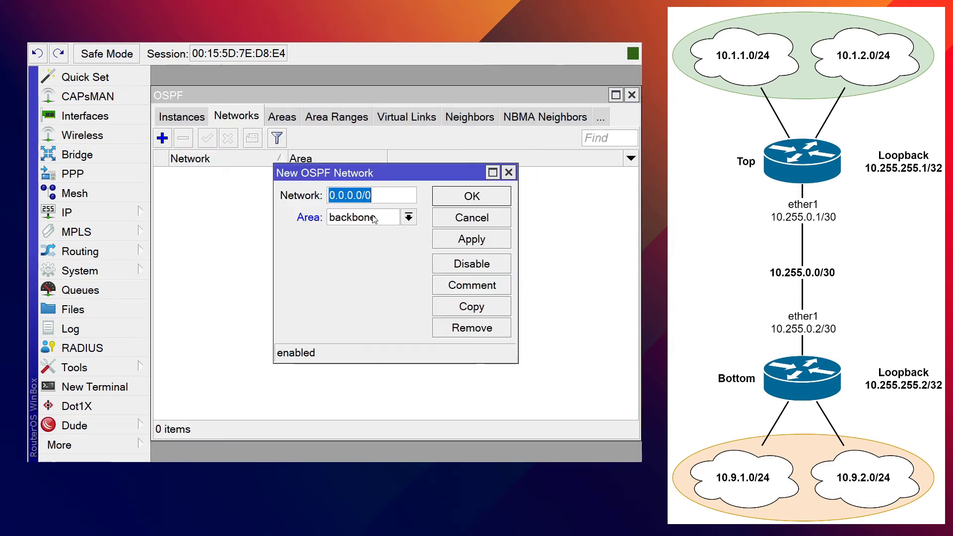
text(10.255)
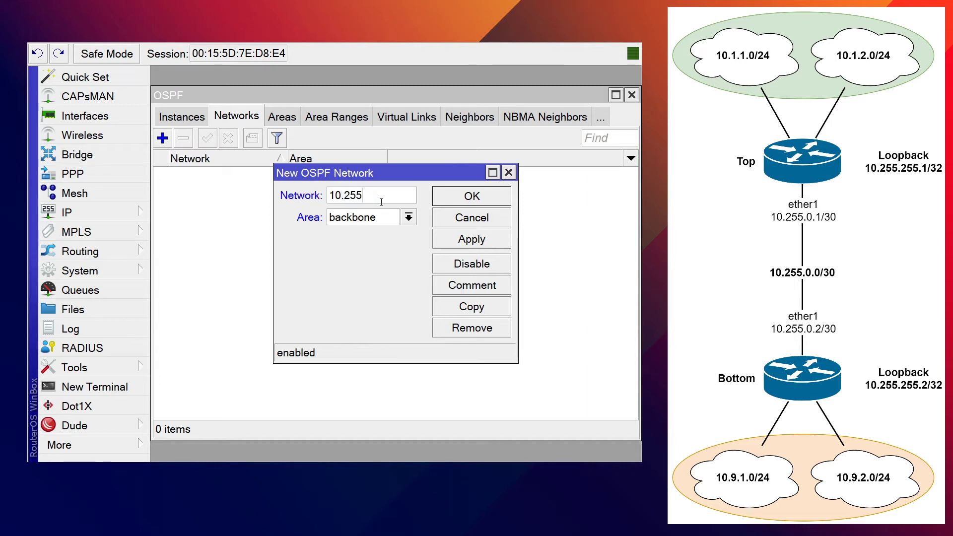
text(.0.0/30)
click(479, 289)
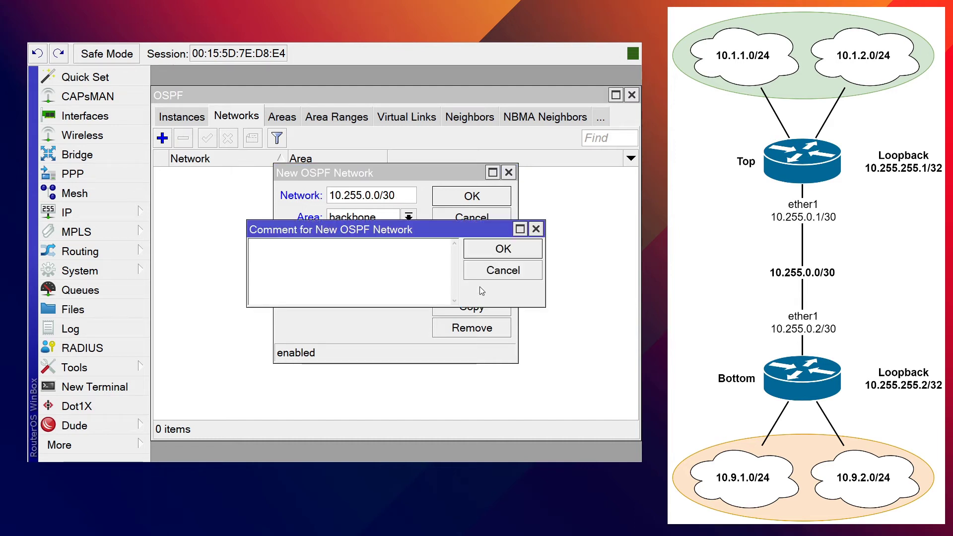
text(WAN)
key(Return)
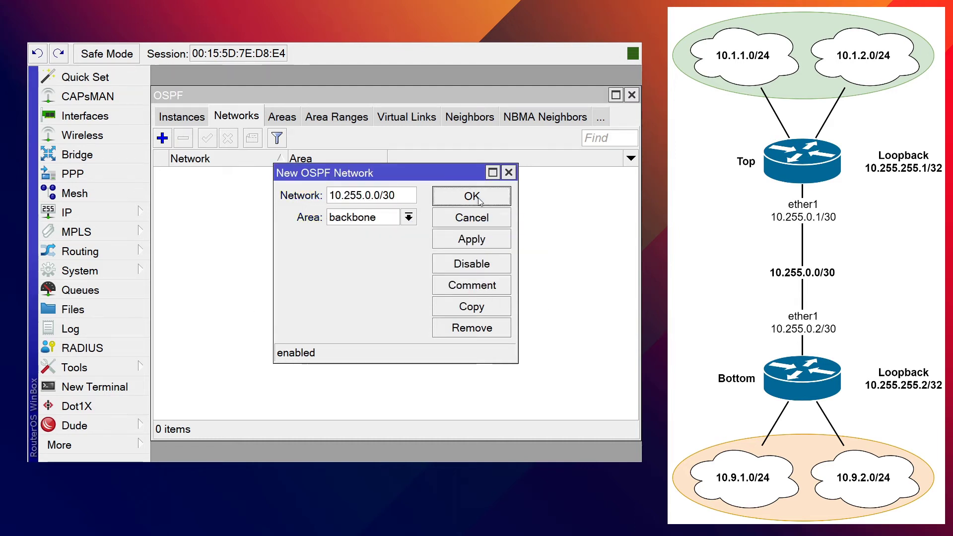
click(479, 201)
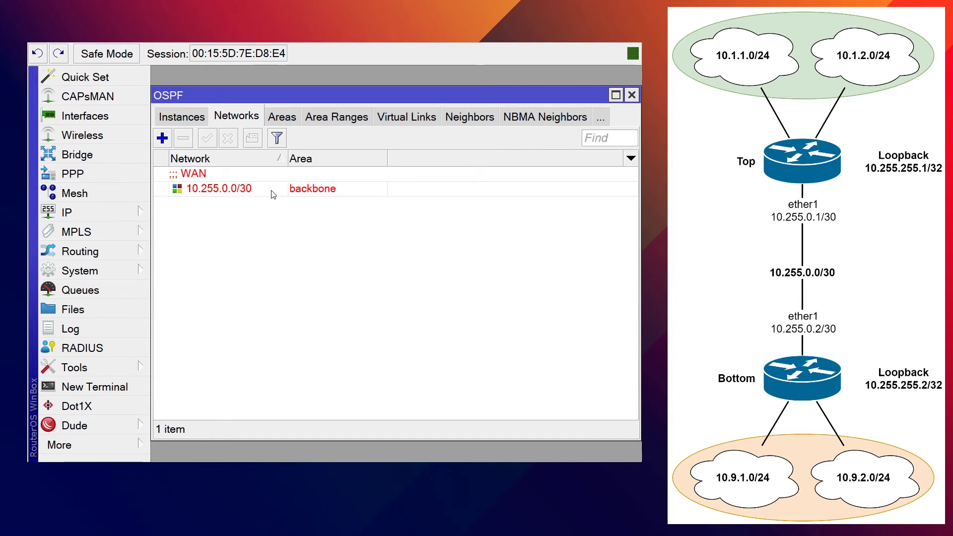
Step: Check the OSPF areas, the WAN network entry and the OSPF neighbor list on the Bottom router
click(285, 120)
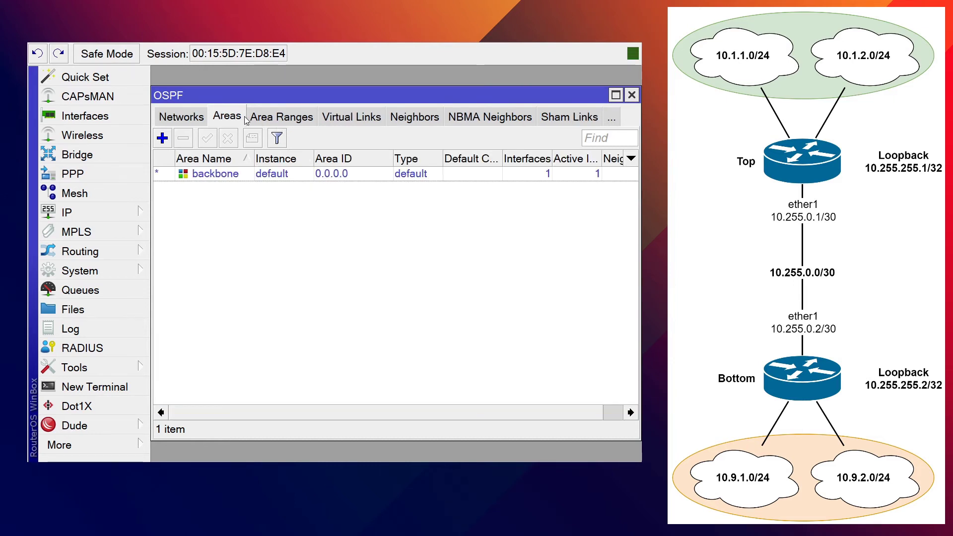
click(193, 119)
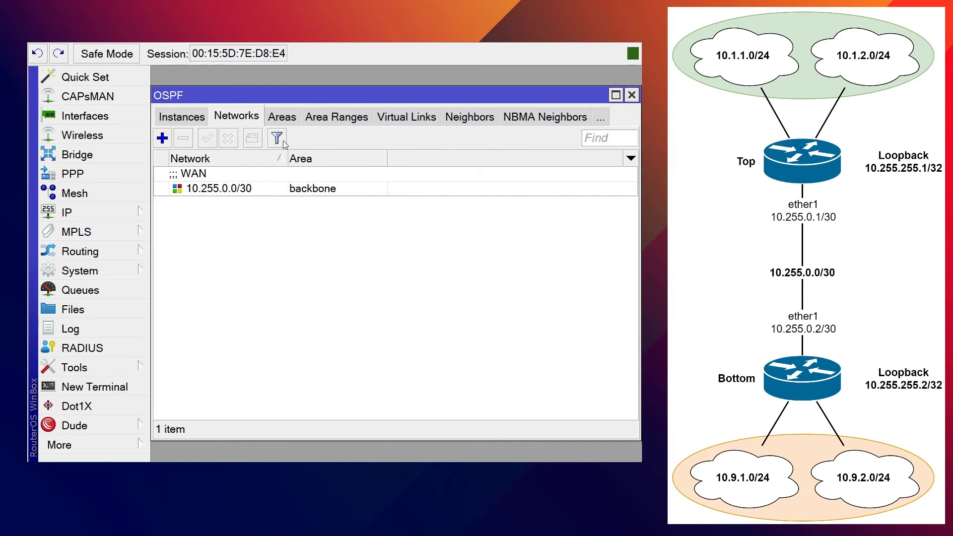
click(287, 119)
click(187, 118)
click(223, 180)
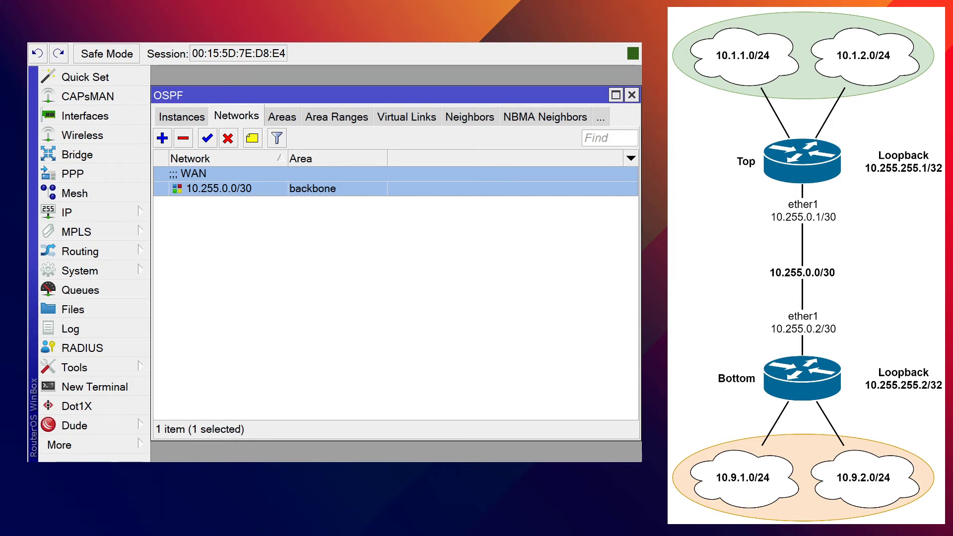
click(474, 120)
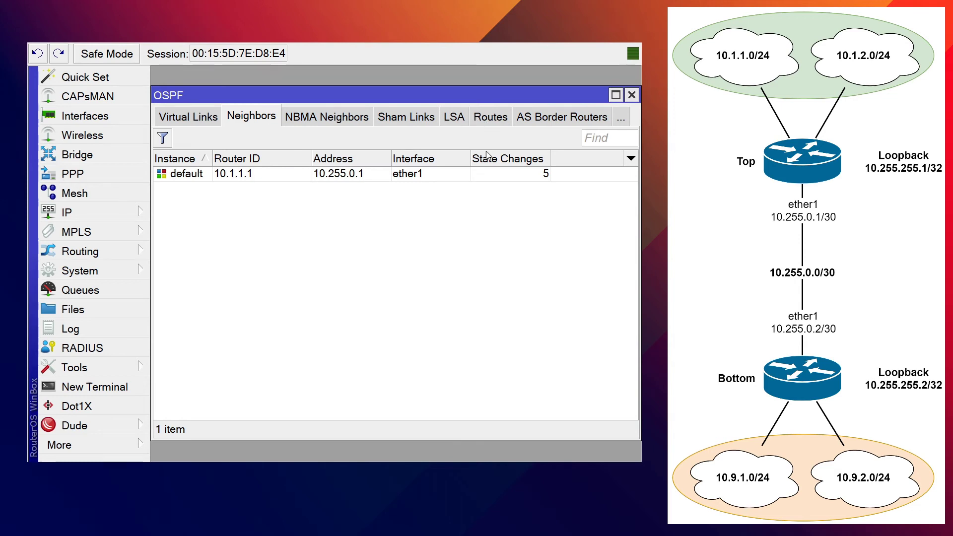
click(241, 178)
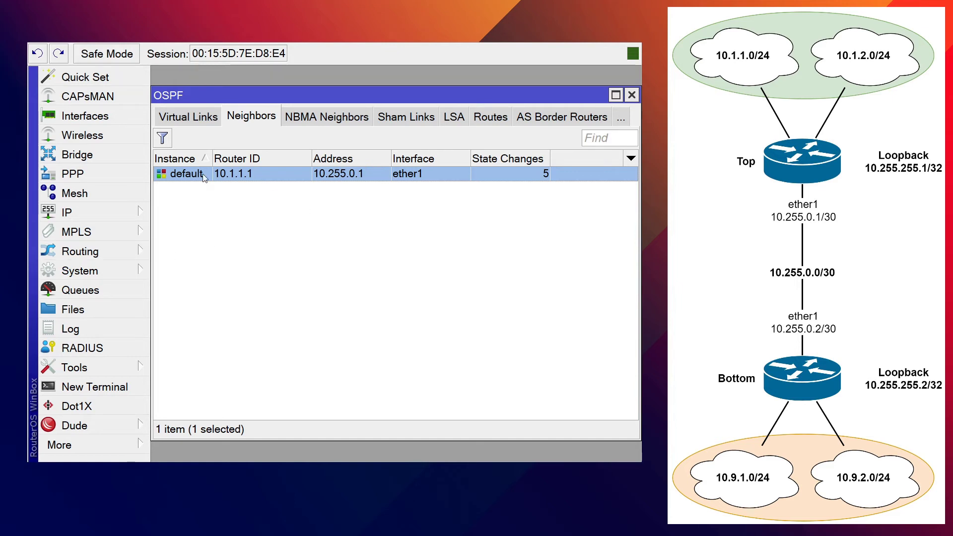
Step: Set the router ID of the default OSPF instance on the Bottom router to 10.255.255.2
click(189, 117)
click(187, 119)
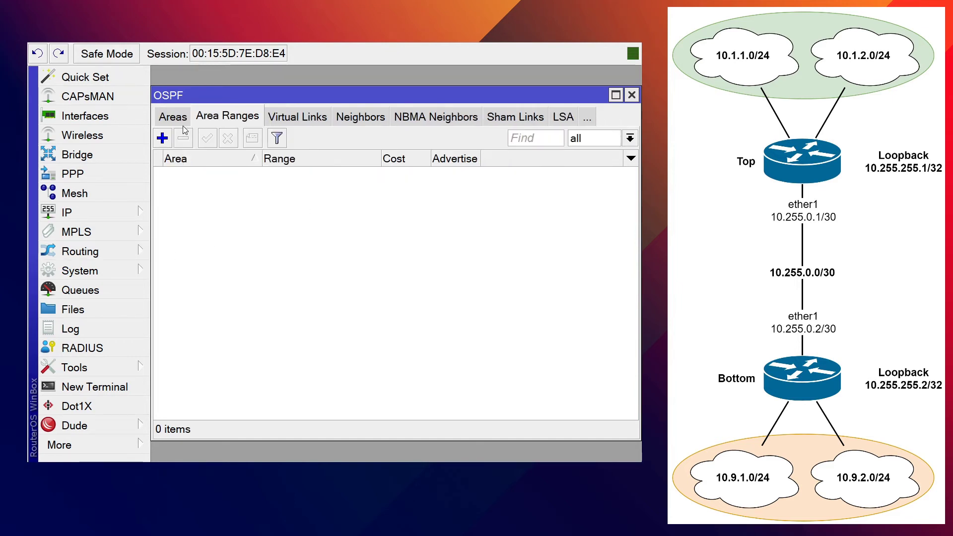
click(176, 119)
click(177, 121)
click(176, 122)
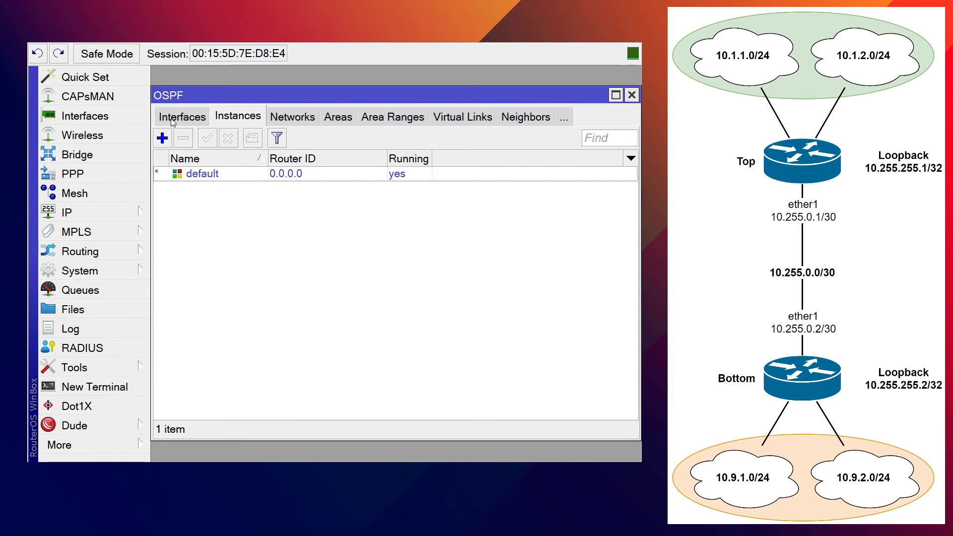
double_click(316, 173)
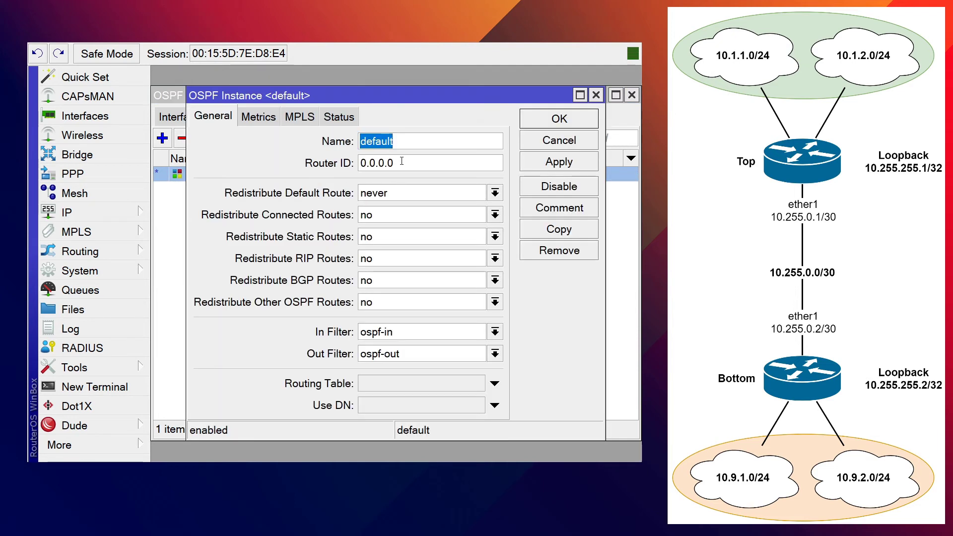
key(Tab)
text(10.)
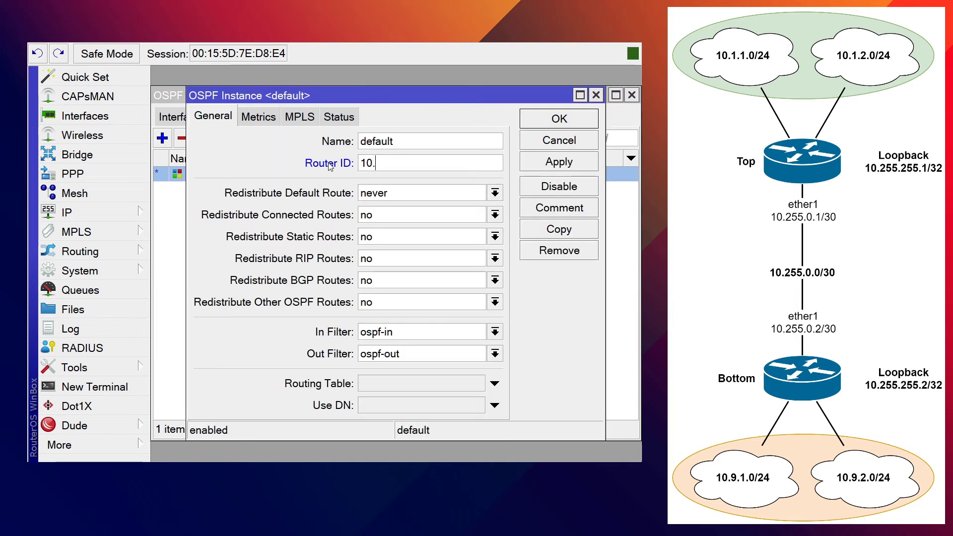
text(255.255.2)
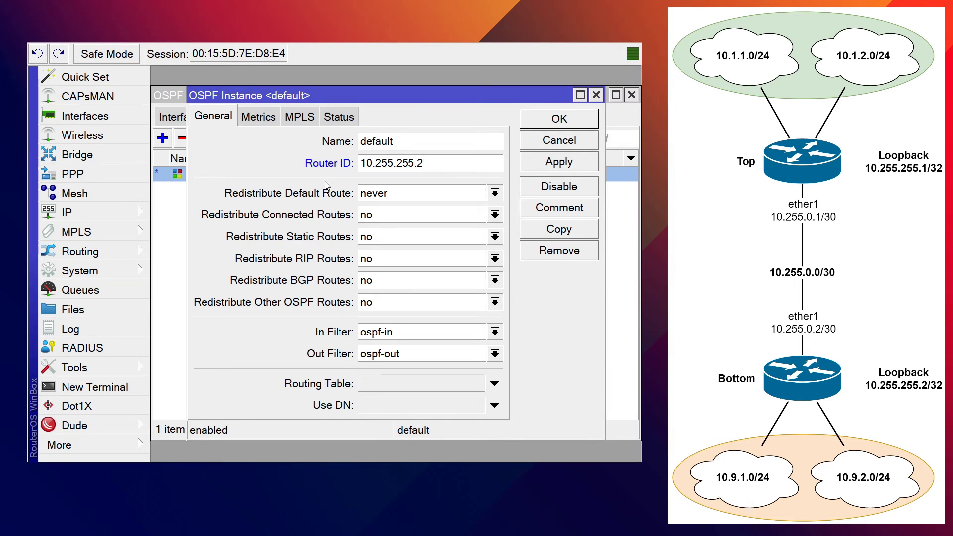
click(567, 119)
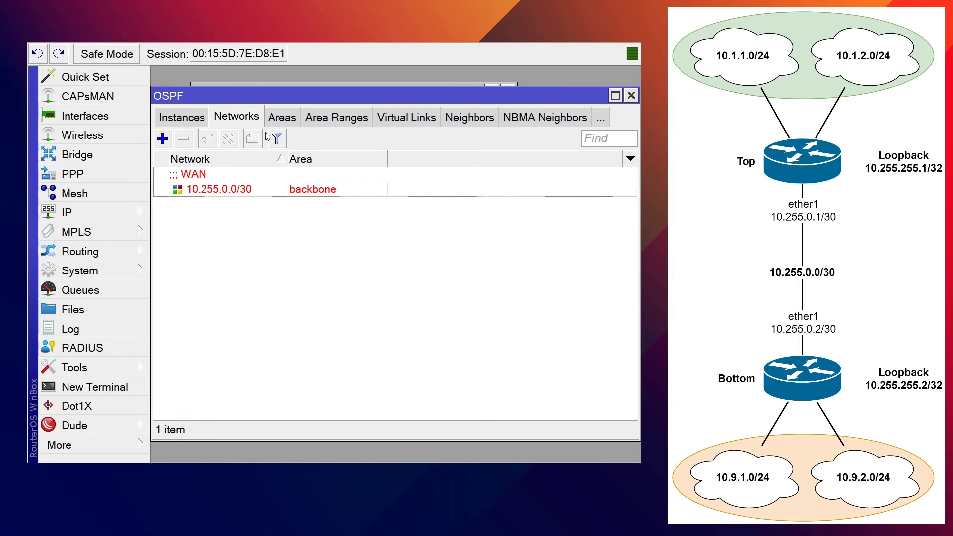
Step: Set the default OSPF instance's router ID on the Top router to 10.255.255.1 and check the OSPF neighbors on both routers
click(283, 120)
click(194, 119)
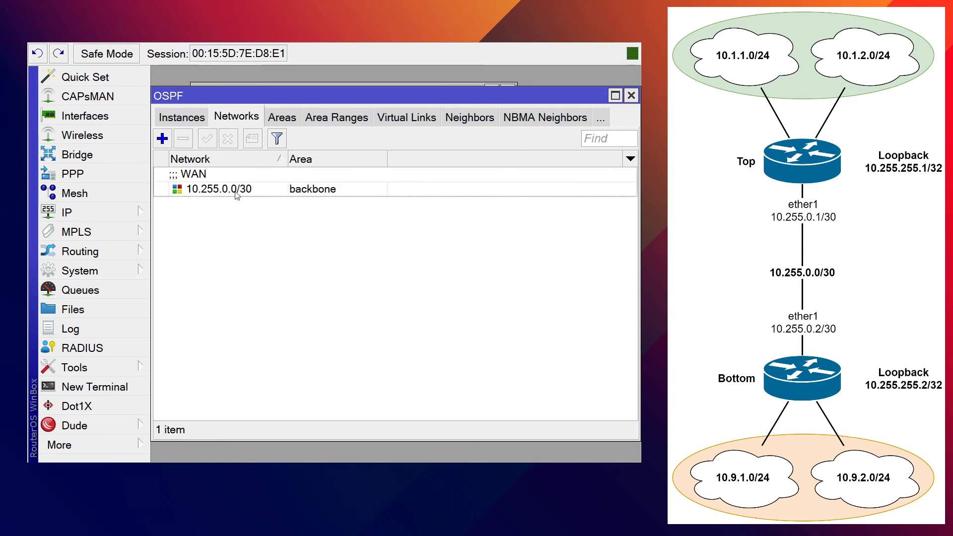
click(172, 122)
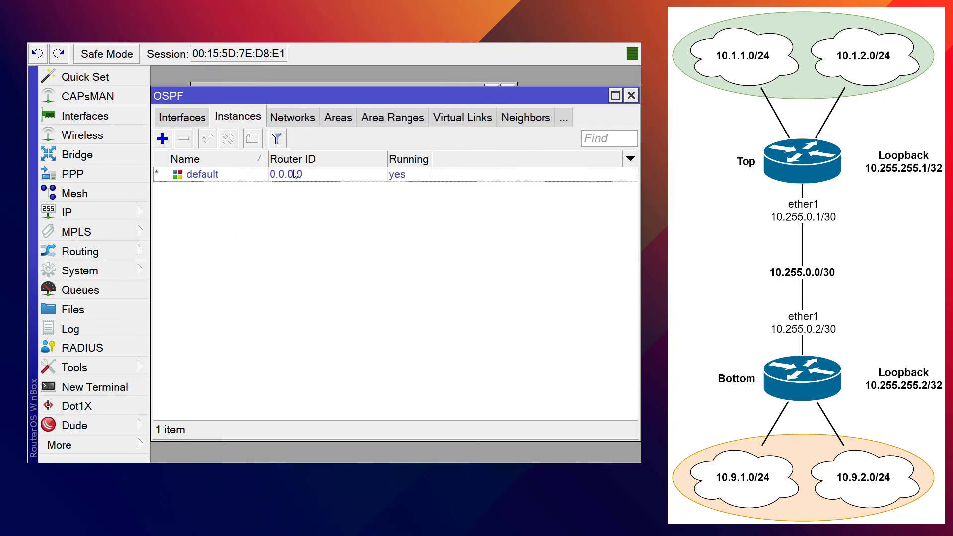
double_click(297, 177)
key(Tab)
text(10.255)
text(5.1)
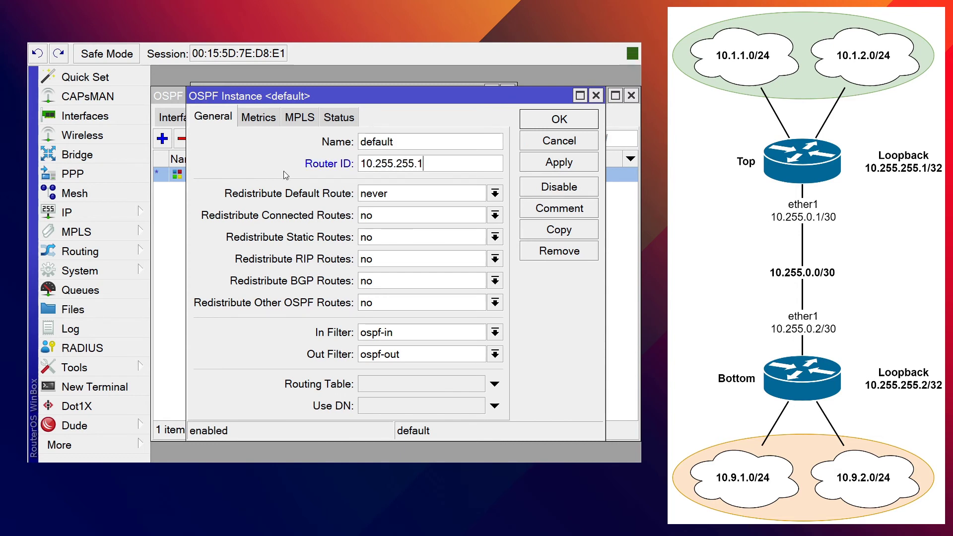
click(559, 120)
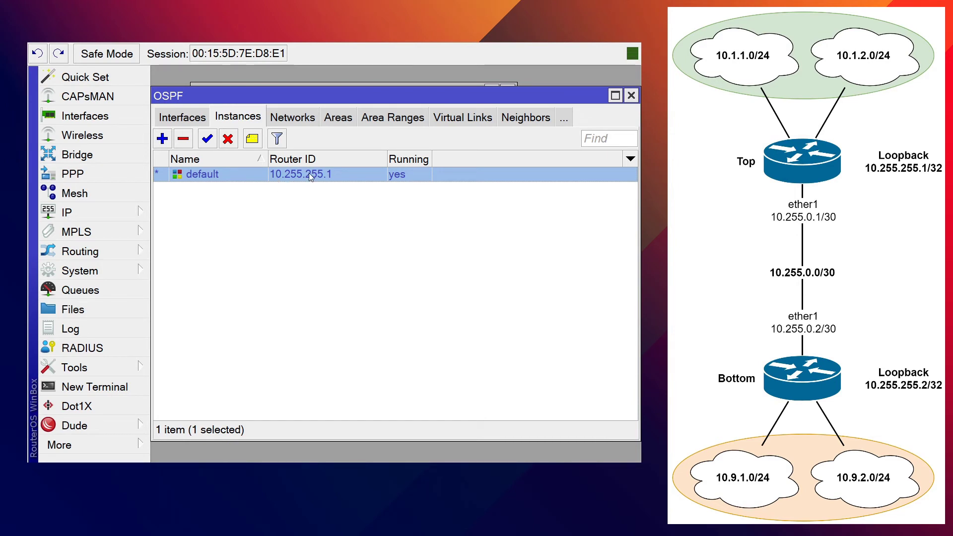
click(522, 124)
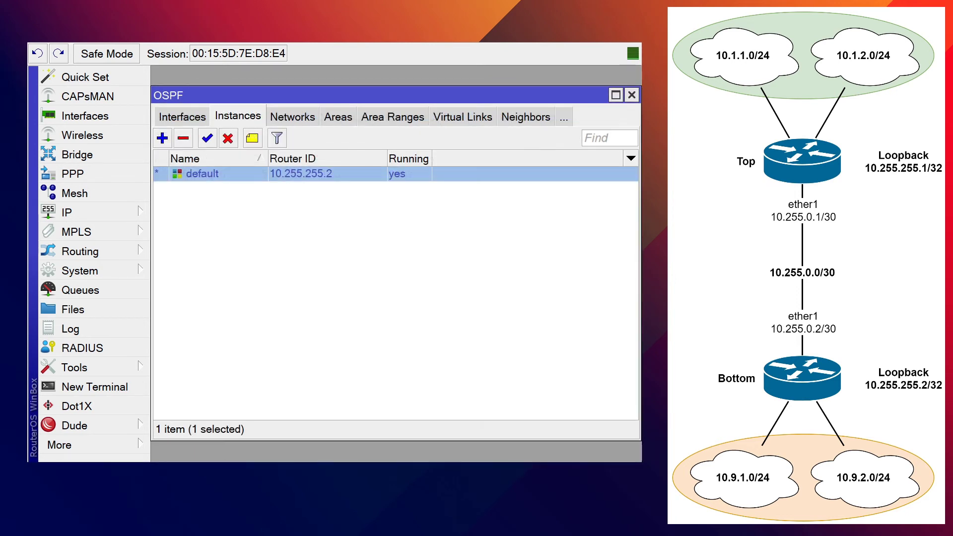
click(529, 119)
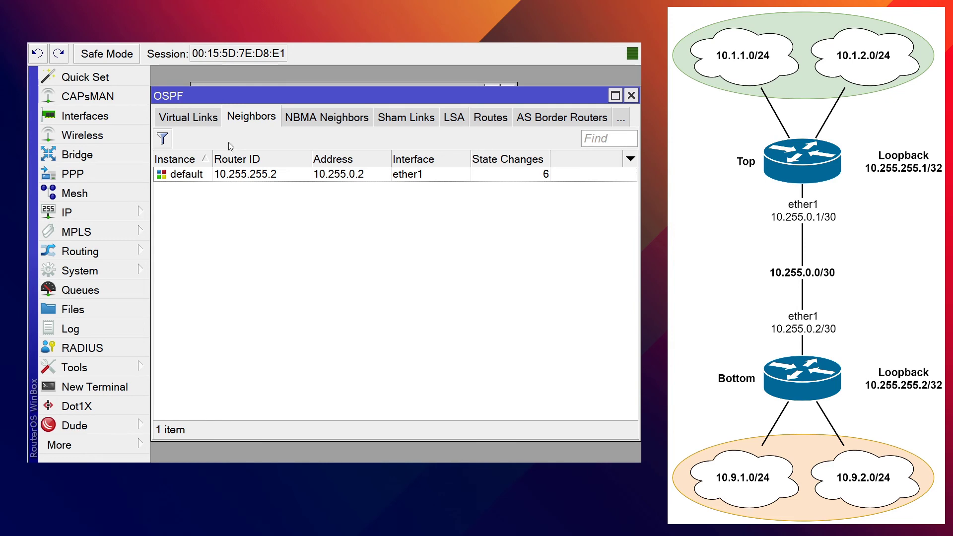
Step: Add the OSPF network 10.255.255.1 in the backbone area of the Top router with the comment Loopback and recheck the network list
click(194, 118)
click(189, 120)
click(181, 118)
click(180, 118)
click(162, 138)
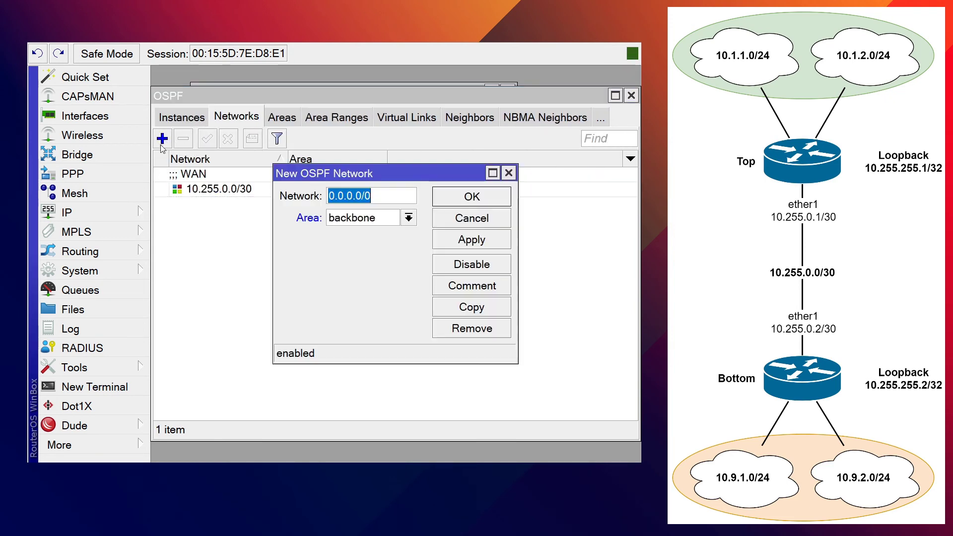
text(10.255.255.1)
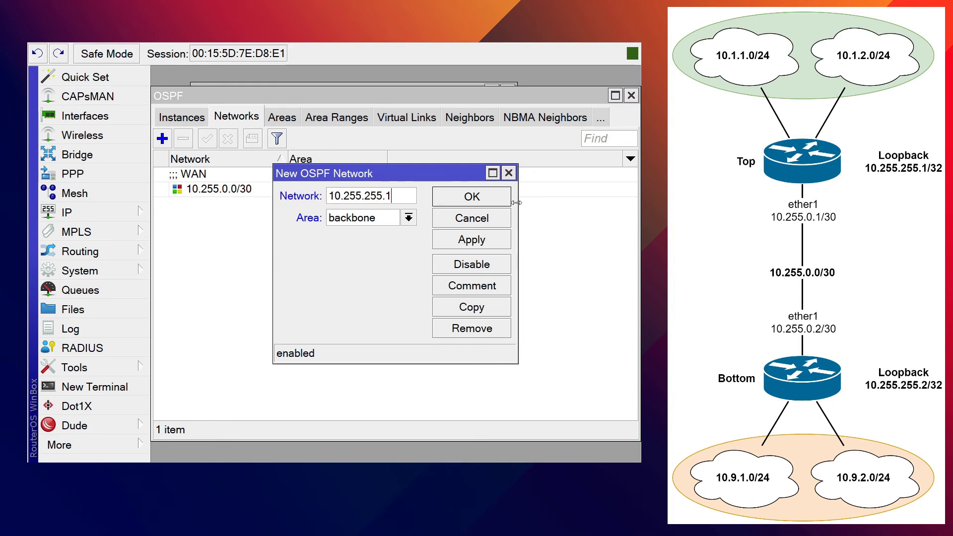
click(502, 284)
text(Loopback)
key(Return)
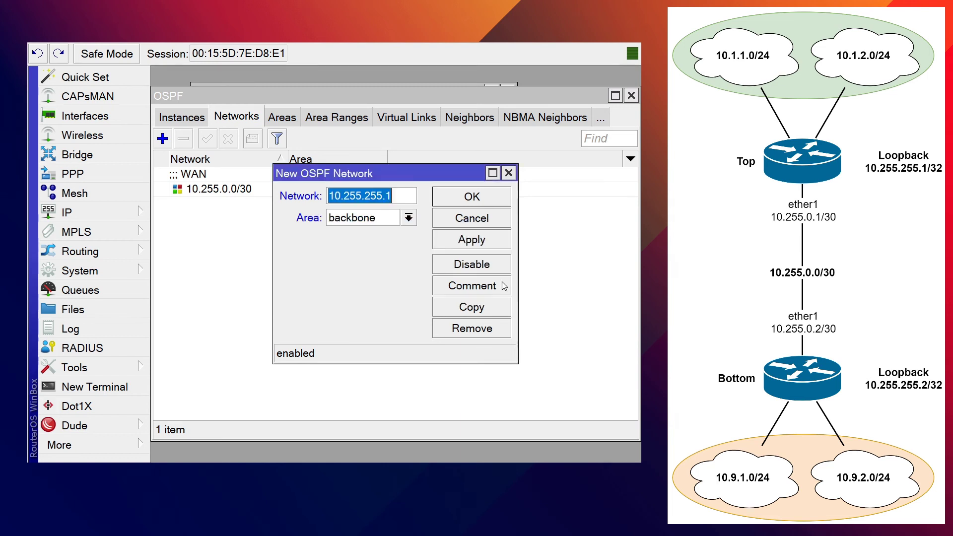
click(482, 204)
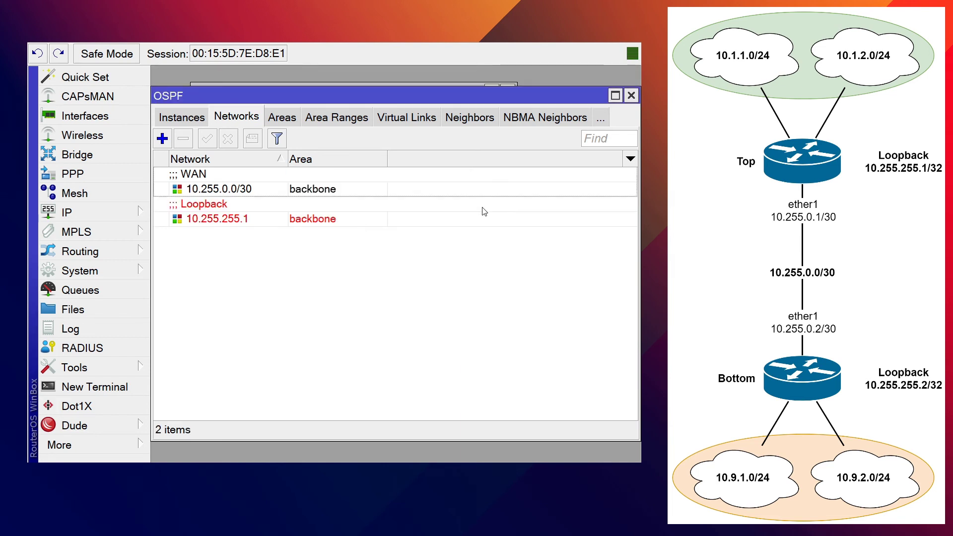
click(278, 119)
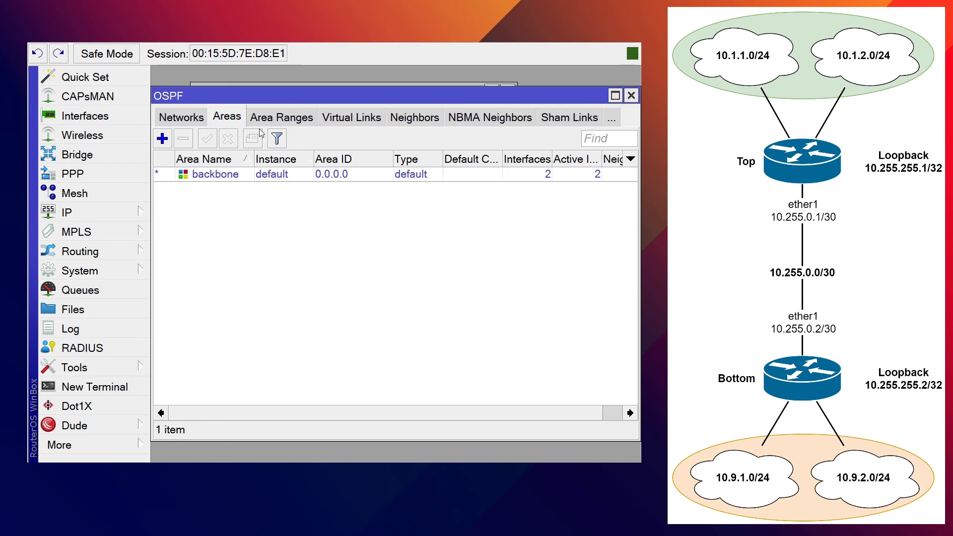
click(181, 117)
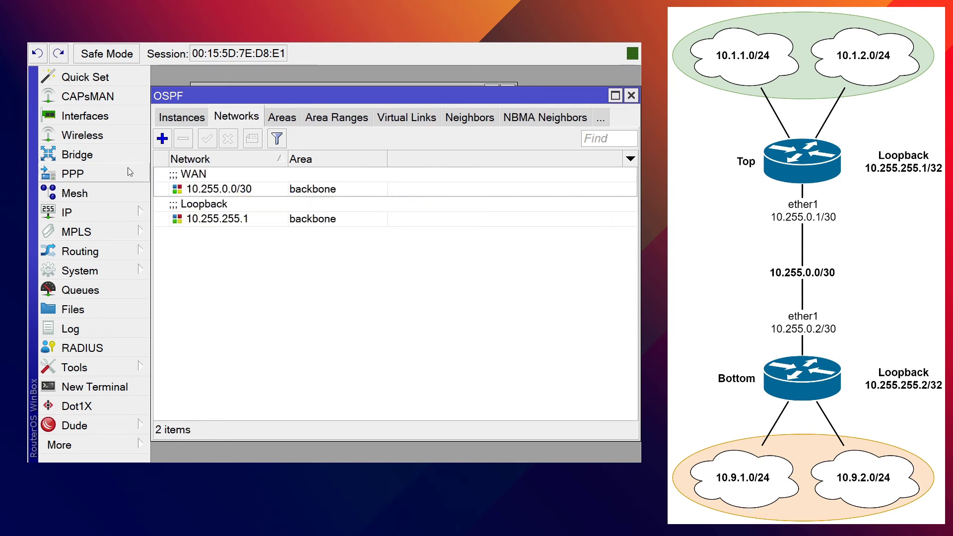
Step: Add the OSPF network 10.1.1.0/24 in the backbone area of the Top router with the comment LAN
click(165, 143)
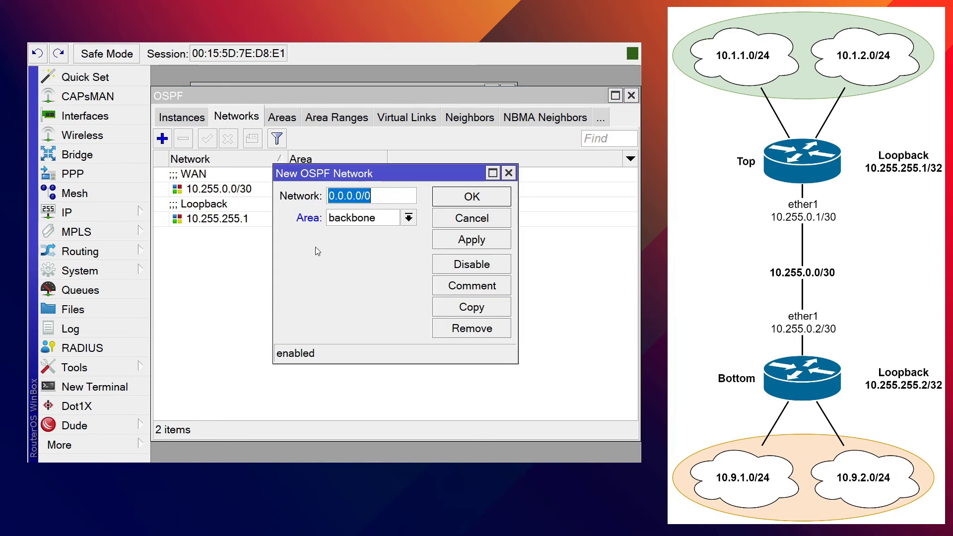
text(10.1)
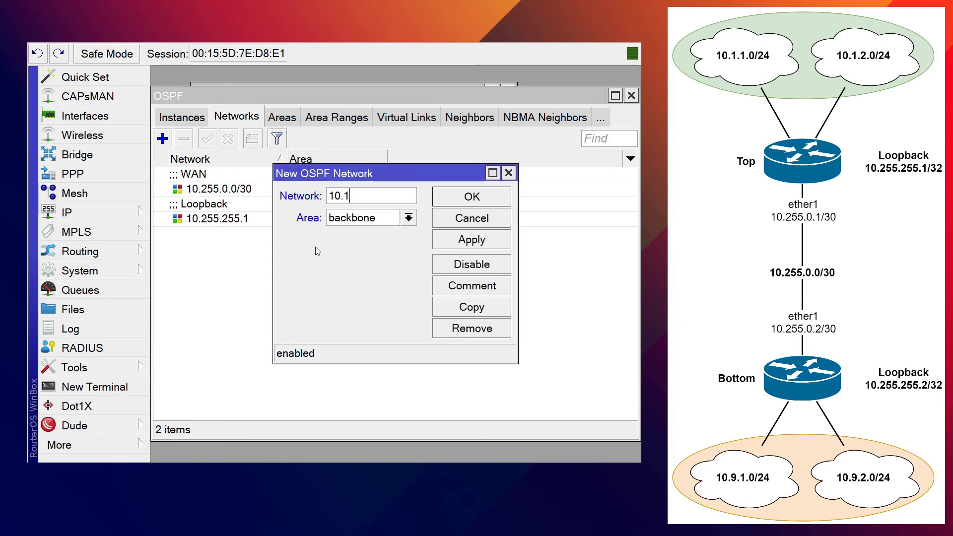
text(.1.0/24)
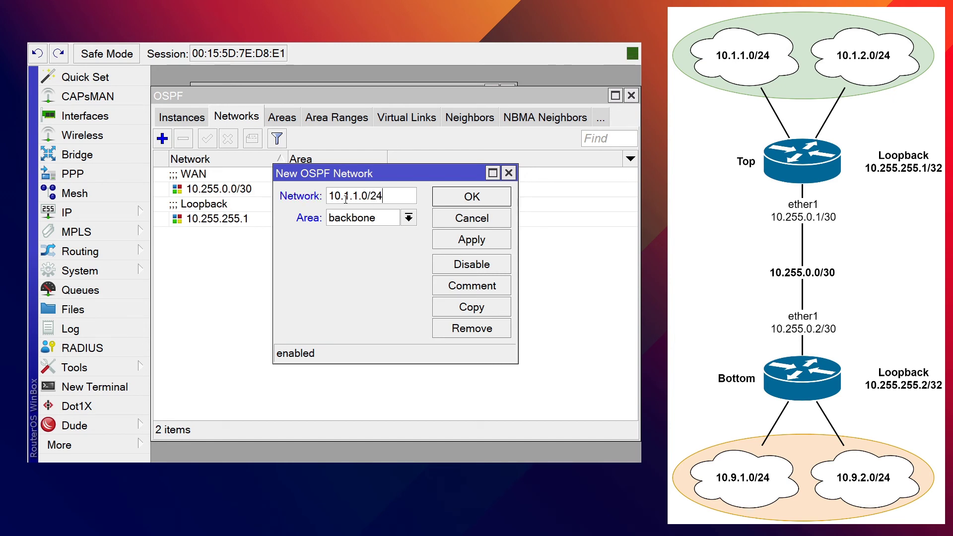
click(471, 286)
text(LAN)
key(Return)
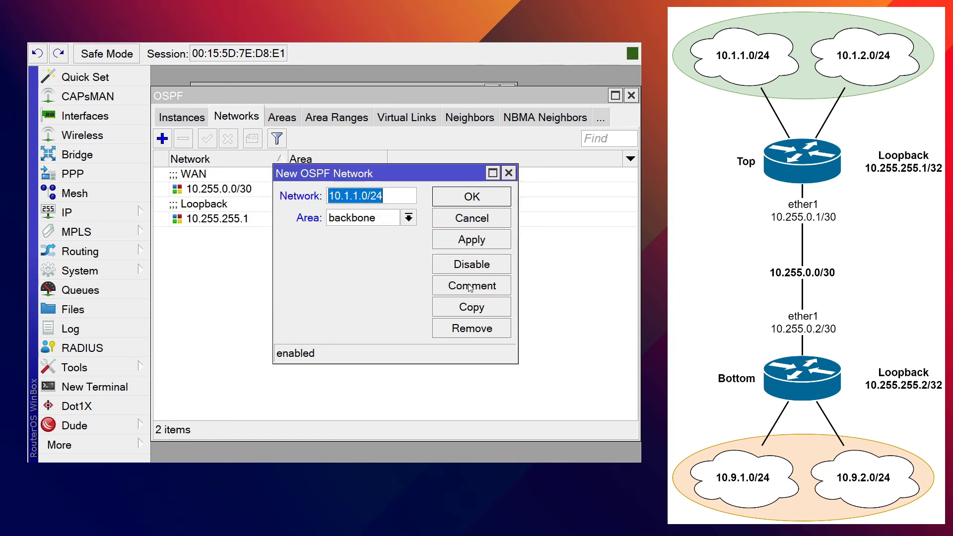
click(497, 200)
Step: Add the OSPF network 10.1.2.0/24 in the backbone area of the Top router with the comment LAN and recheck the network list
click(163, 139)
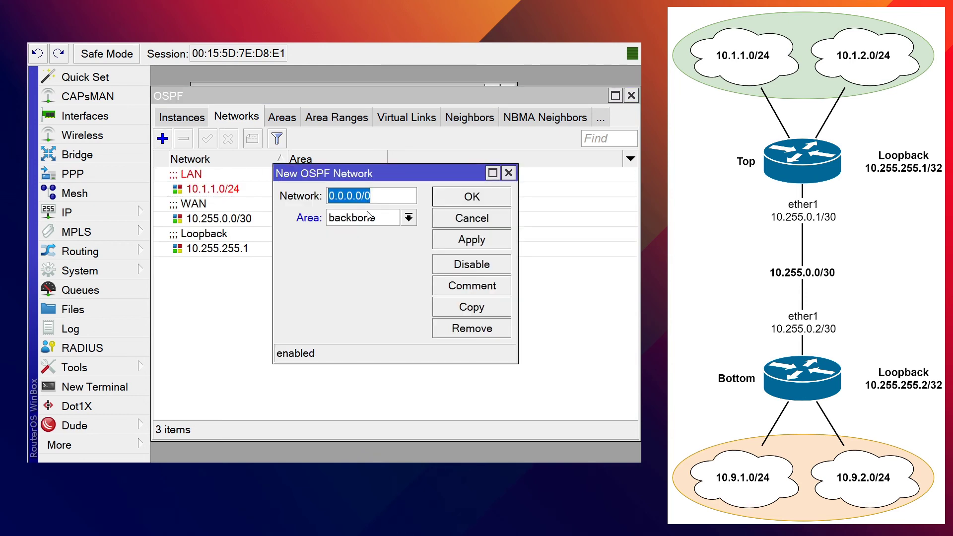
text(10.1.)
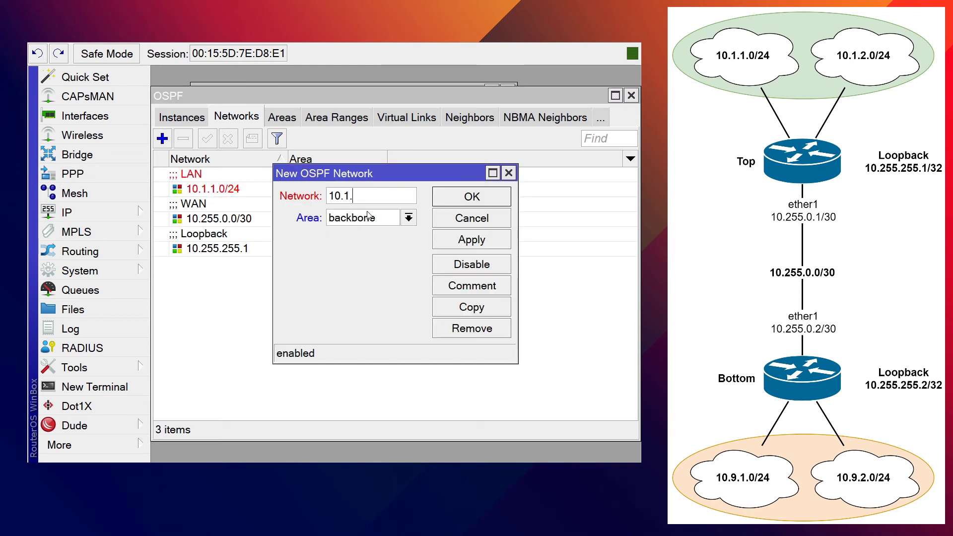
text(2.0/24)
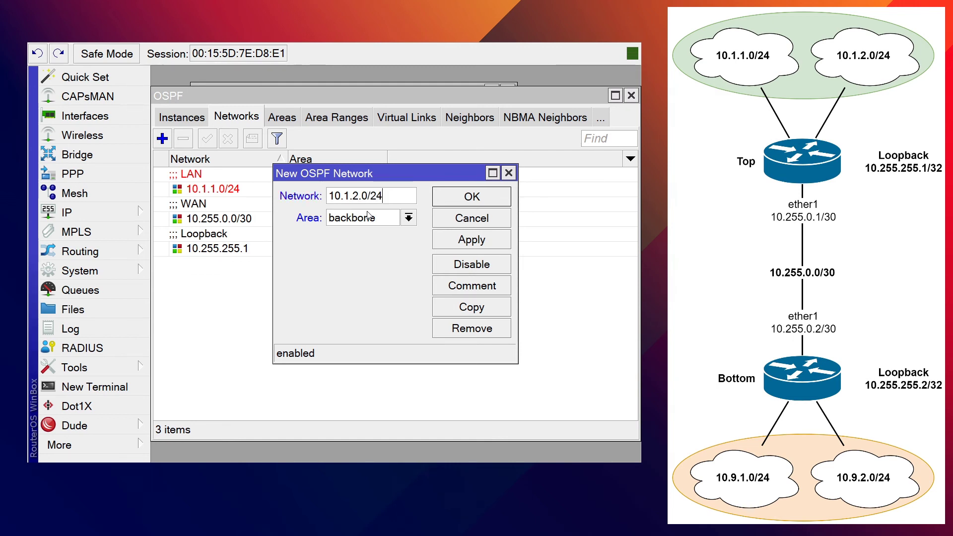
click(463, 287)
text(LAN)
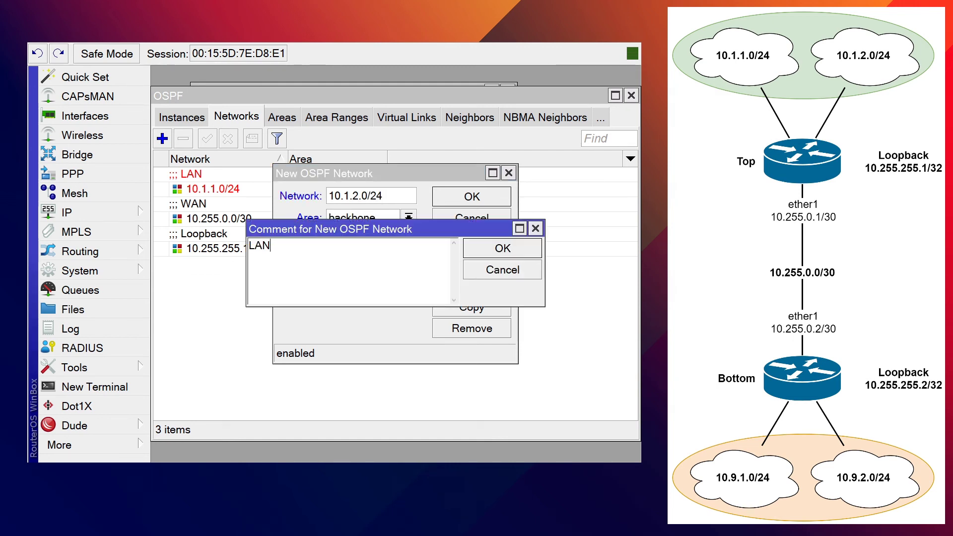
click(502, 248)
click(482, 197)
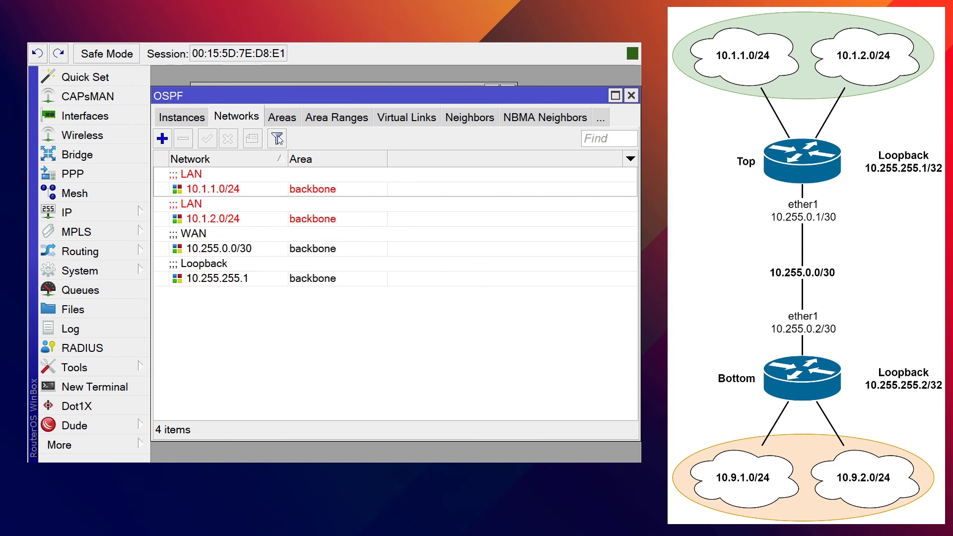
click(287, 118)
click(195, 122)
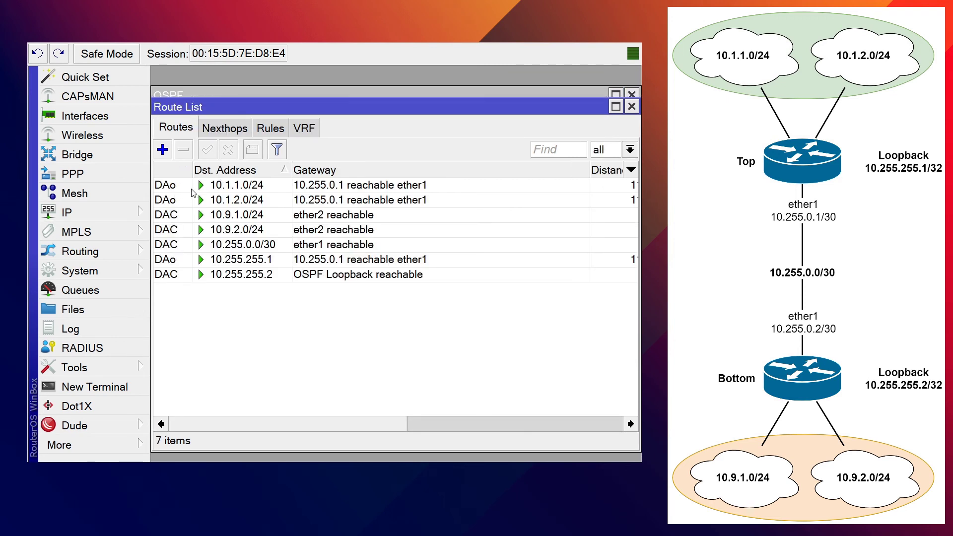
Step: Examine the OSPF routes to 10.1.1.0/24, 10.1.2.0/24 and 10.255.255.1 in the Bottom router's route list
click(184, 186)
click(179, 200)
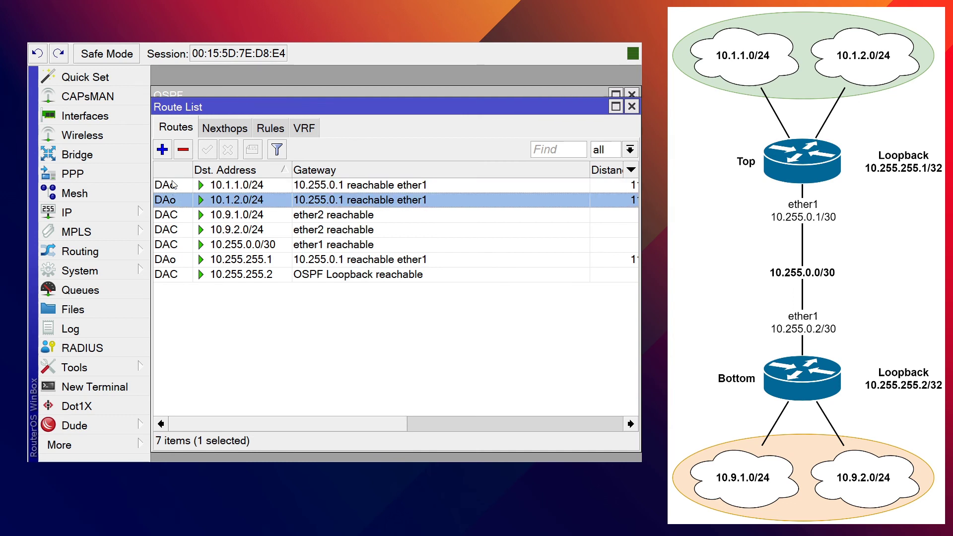
click(174, 187)
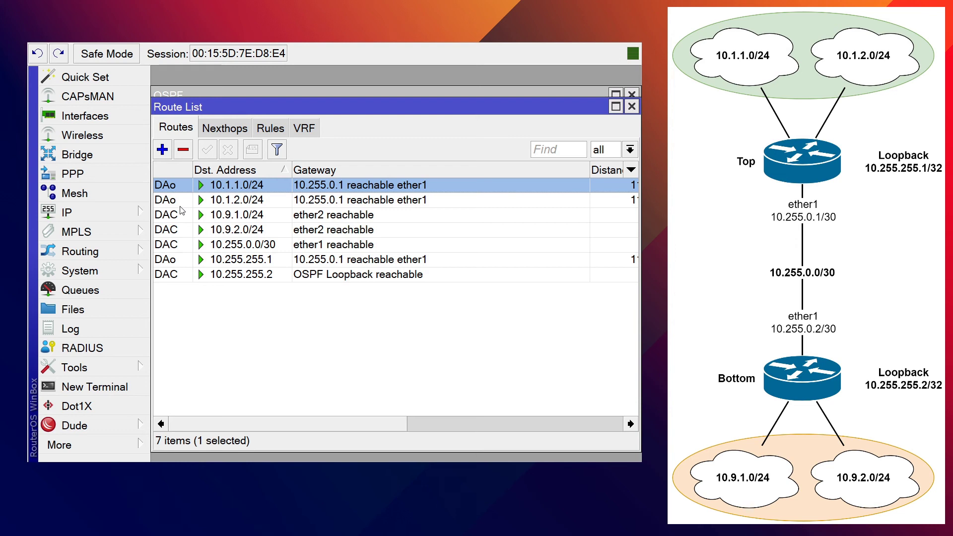
click(180, 261)
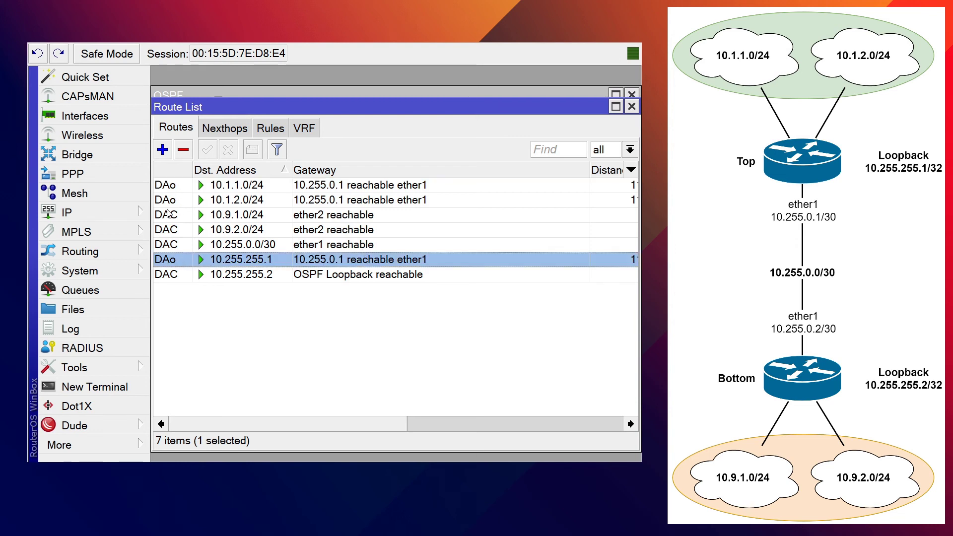
click(186, 201)
click(177, 187)
click(183, 203)
click(177, 186)
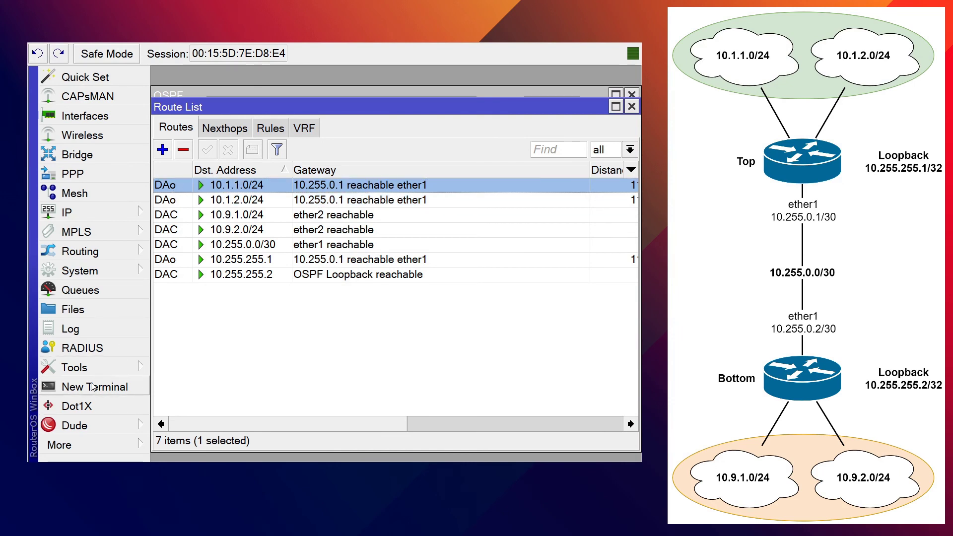
Step: Ping 10.255.255.1 from a terminal on the Bottom router, stop the ping, and close the terminal and route list
click(94, 387)
text(ping 10.2)
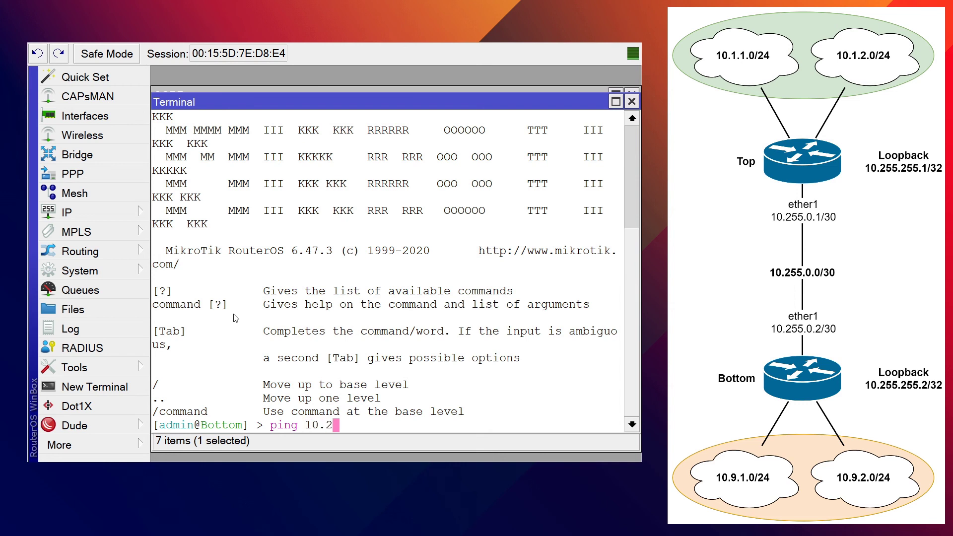
text(55.255.1)
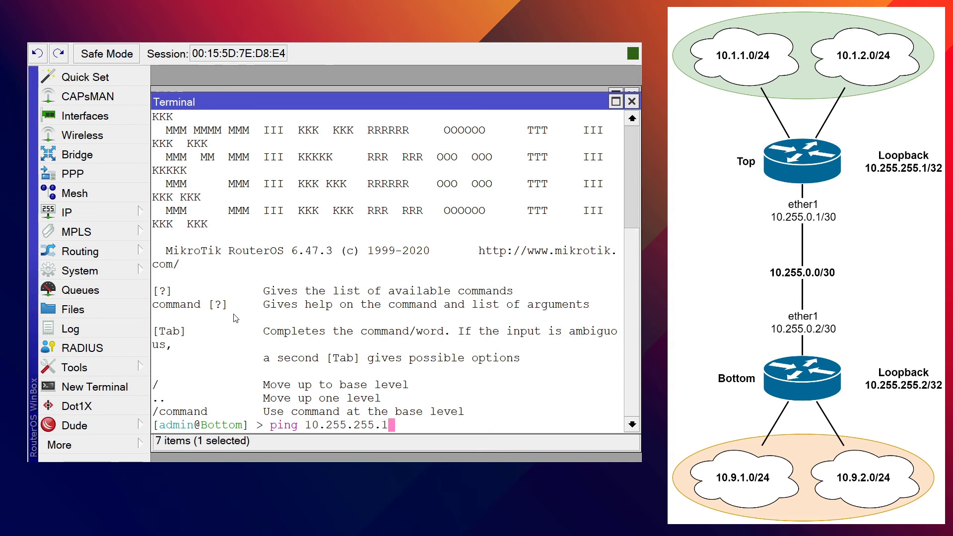
key(Return)
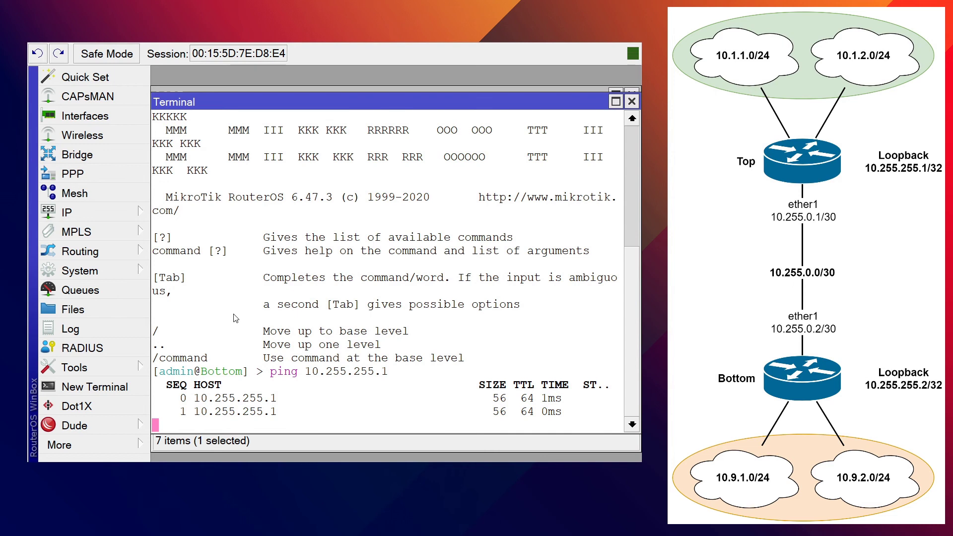
key(ctrl+c)
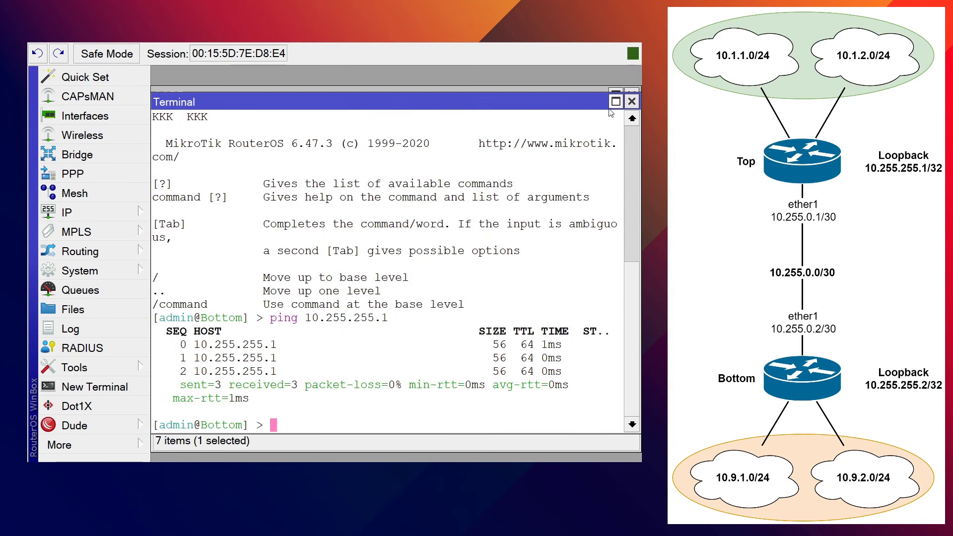
click(632, 102)
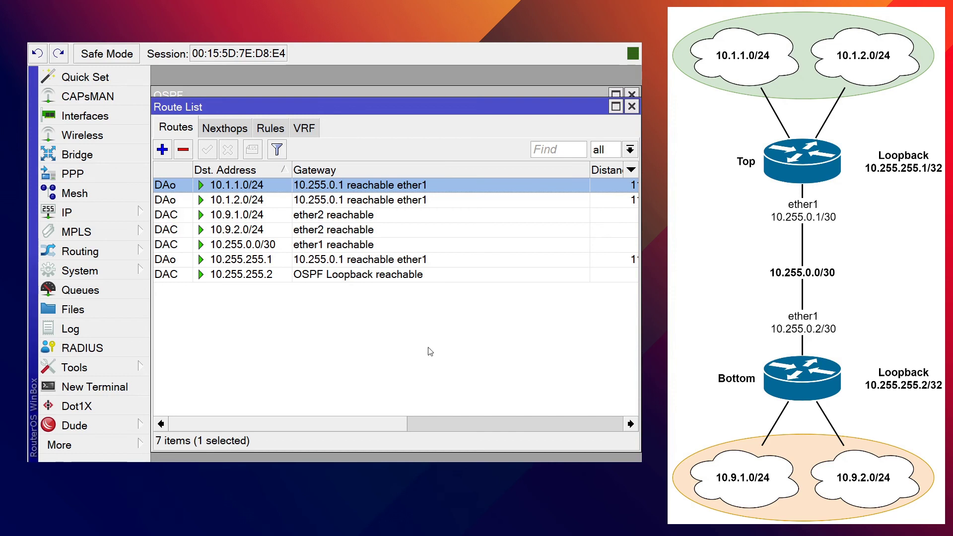
click(632, 107)
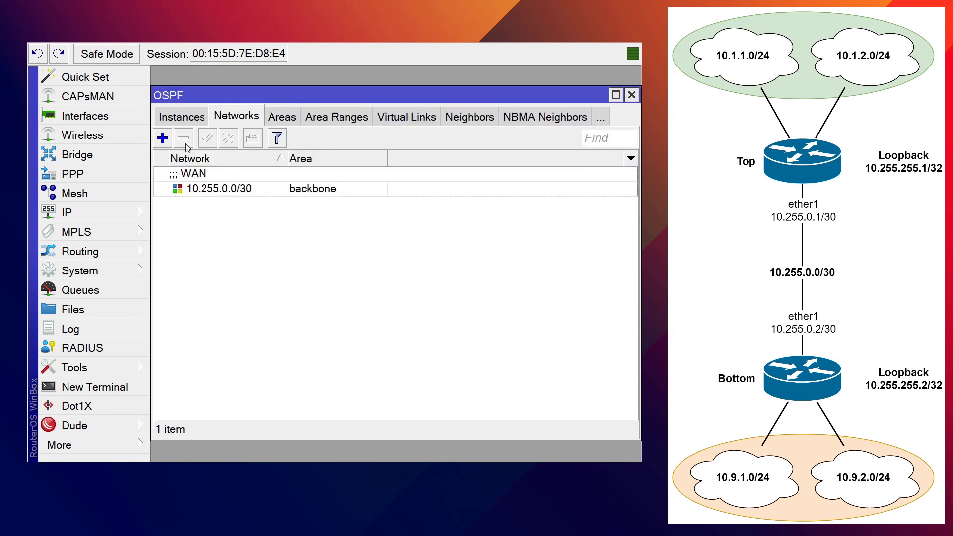
Step: Add the OSPF network 10.255.255.2 in the backbone area of the Bottom router with the comment Loopback
click(162, 138)
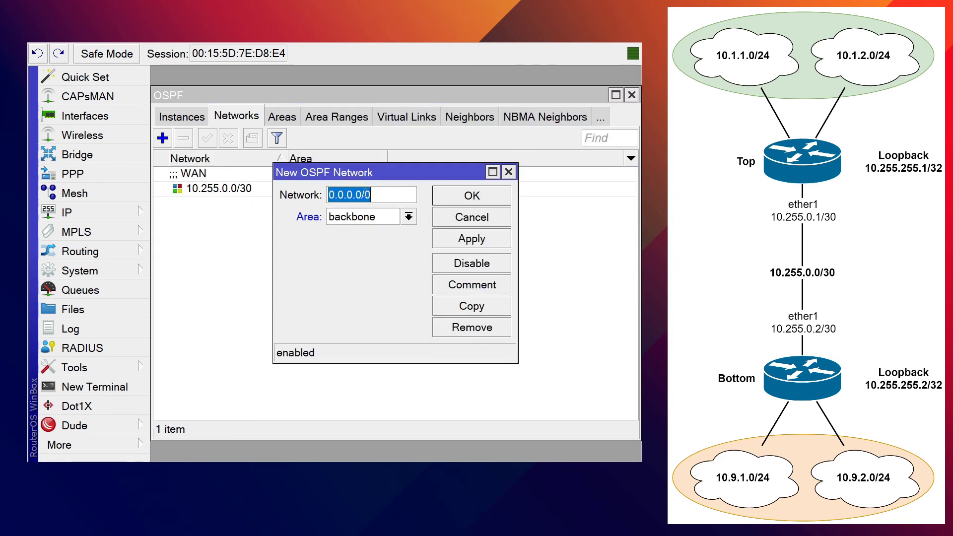
text(10.25)
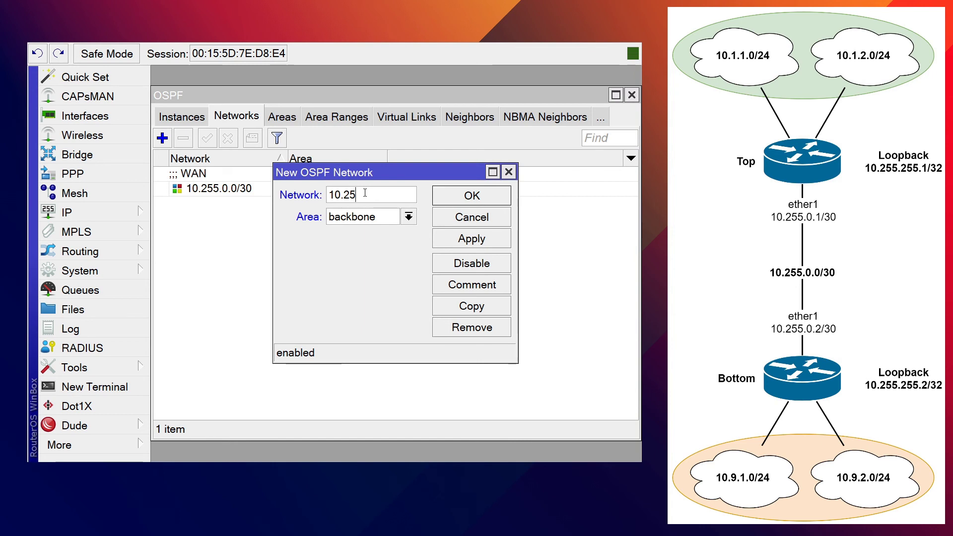
text(5.255.2)
click(472, 285)
text(Loopback)
key(Return)
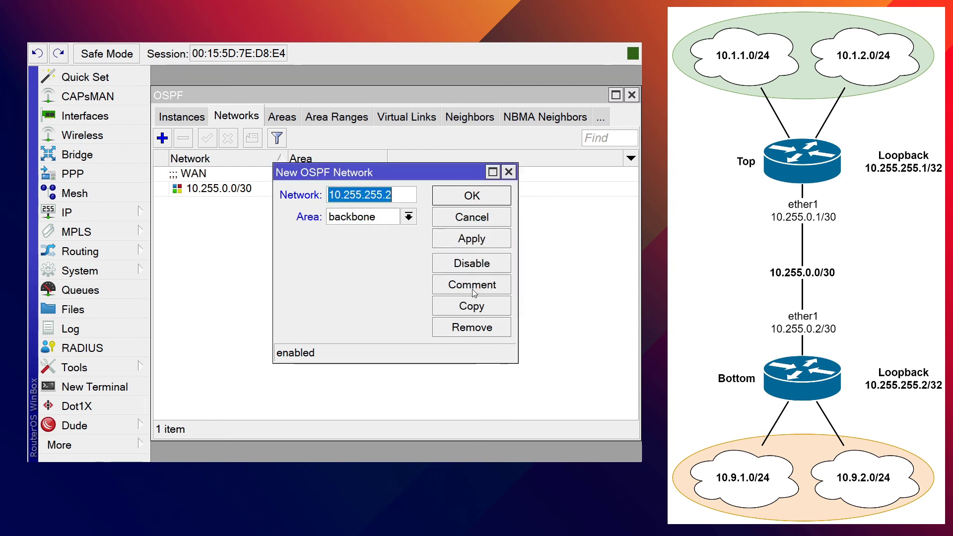
click(468, 202)
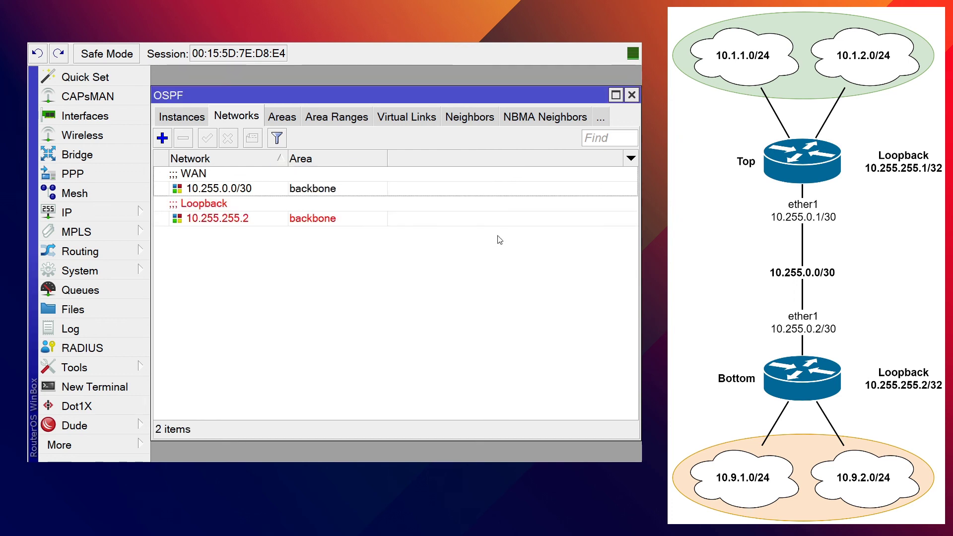
Step: Add the OSPF network 10.9.1.0/24 in the backbone area of the Bottom router with the comment LAN
click(163, 138)
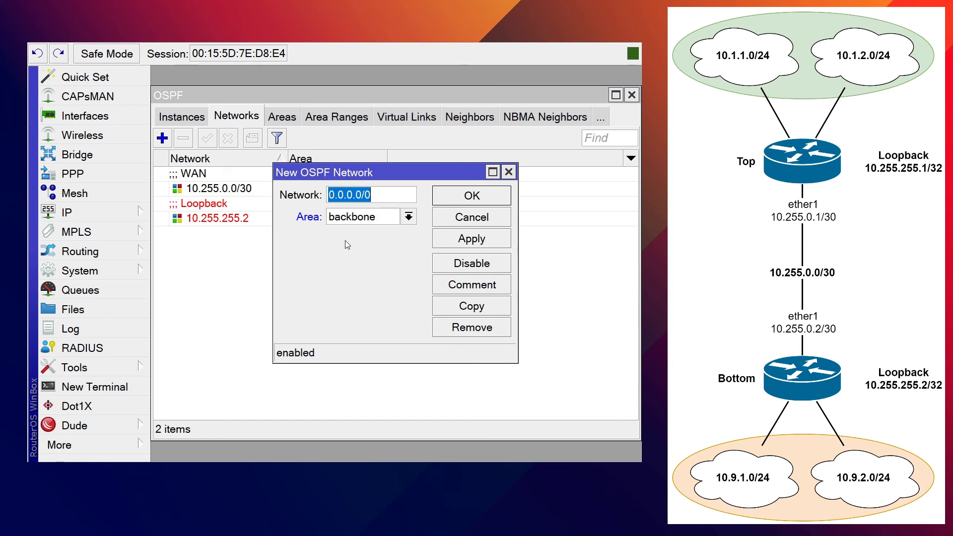
text(10.9.1.0/24)
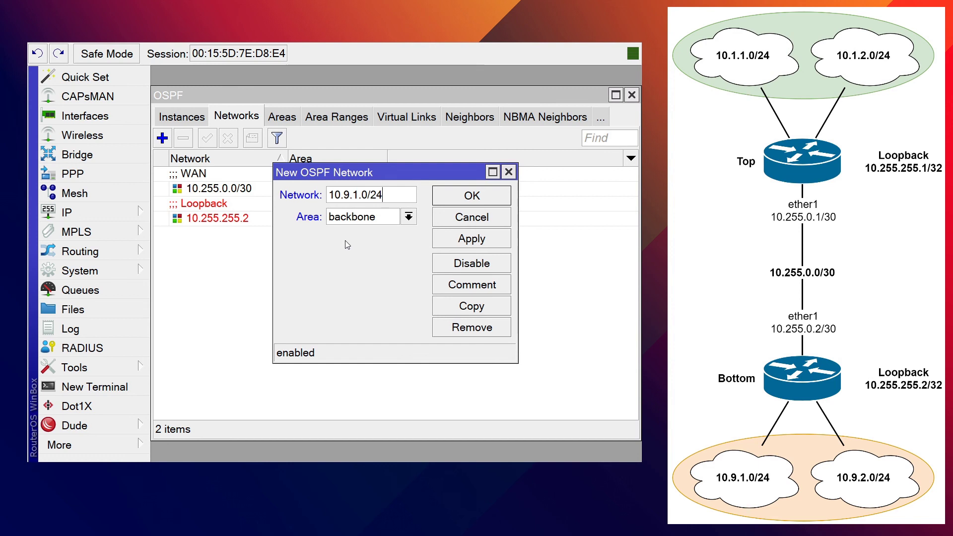
click(464, 285)
text(LAN)
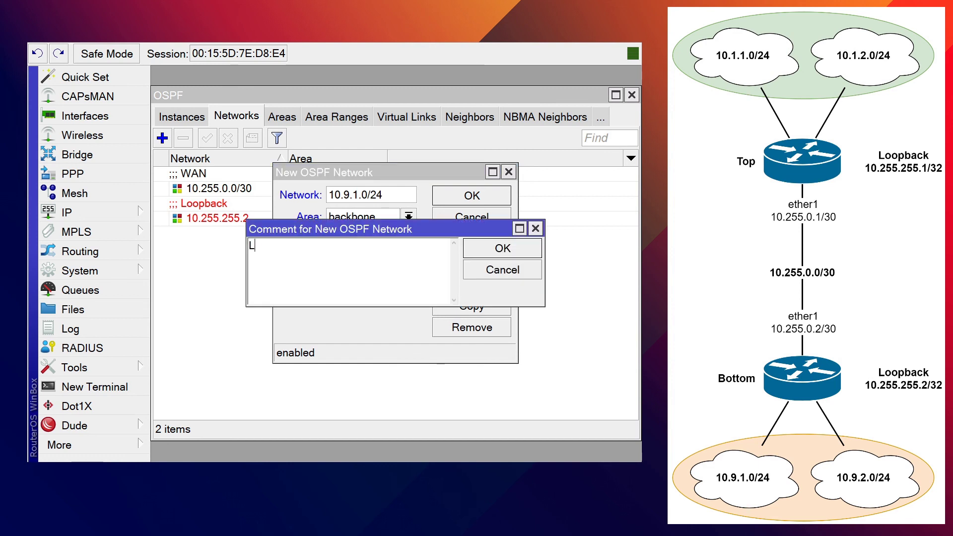
click(503, 248)
click(472, 196)
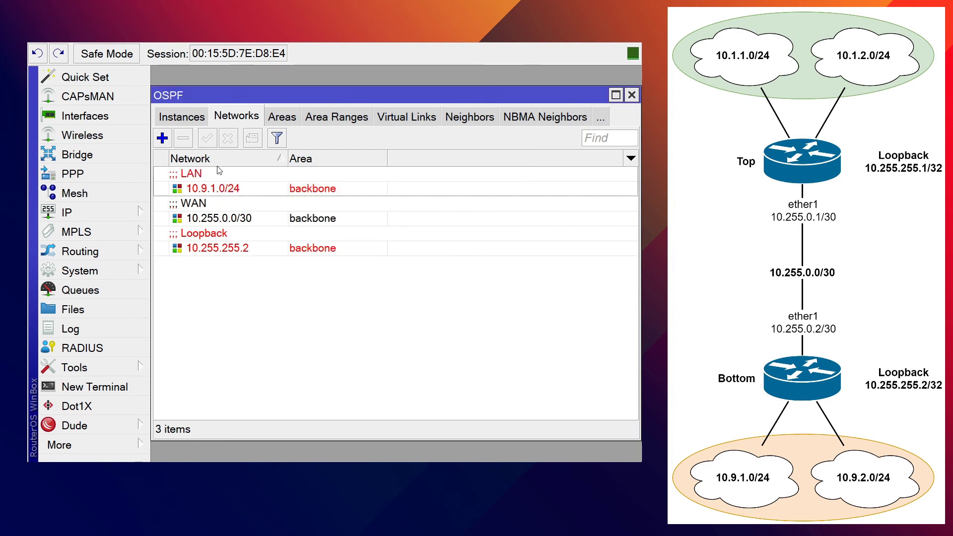
Step: Add the OSPF network 10.9.2.0/24 in the backbone area of the Bottom router with the comment LAN
click(167, 140)
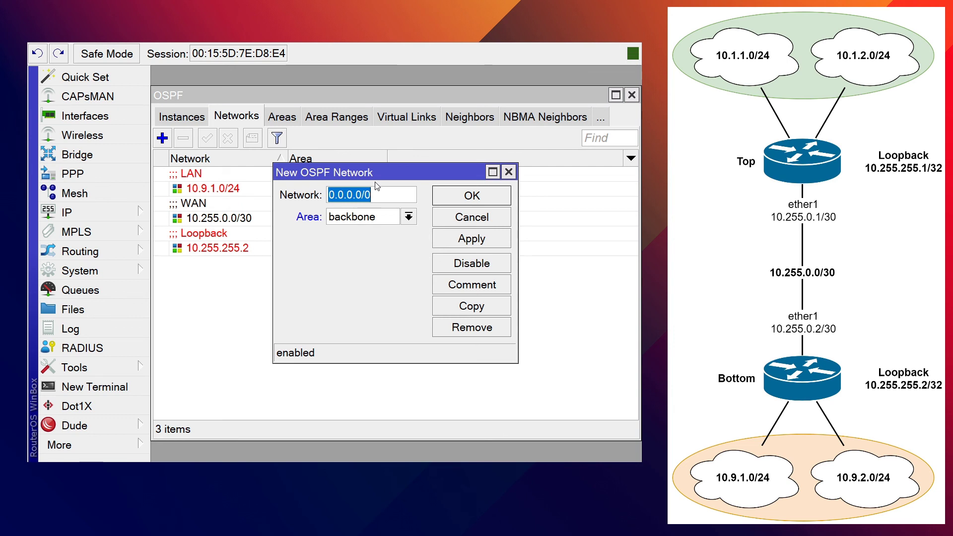
text(10.9.2.1)
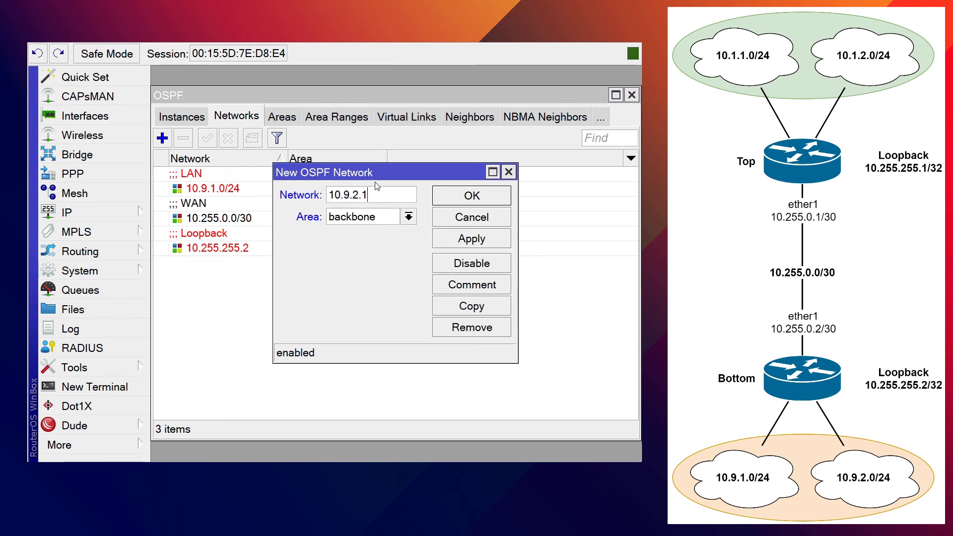
key(BackSpace)
text(0/24)
click(487, 287)
text(LAN)
key(Return)
click(484, 203)
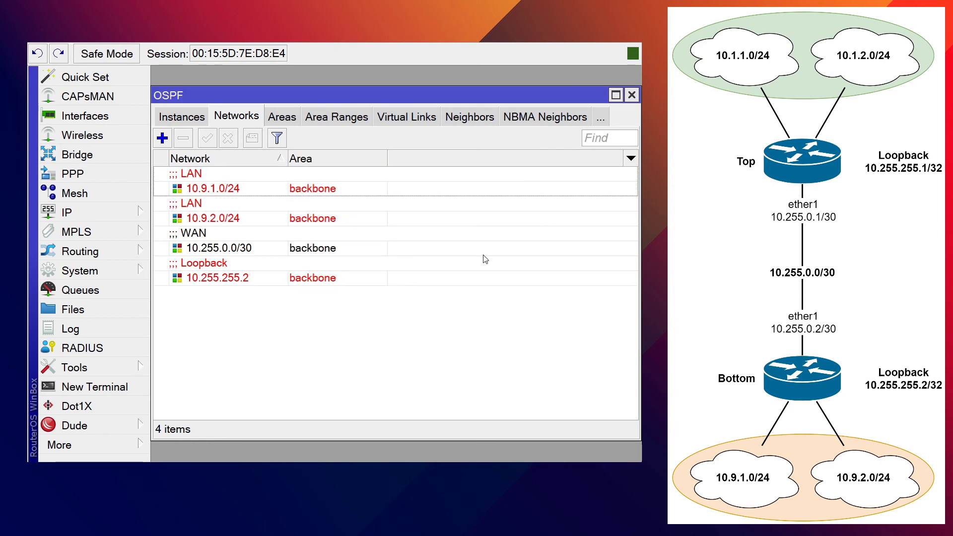
Step: Review the WAN, Loopback and LAN entries in the Bottom router's OSPF network list, refreshing the list along the way
click(234, 251)
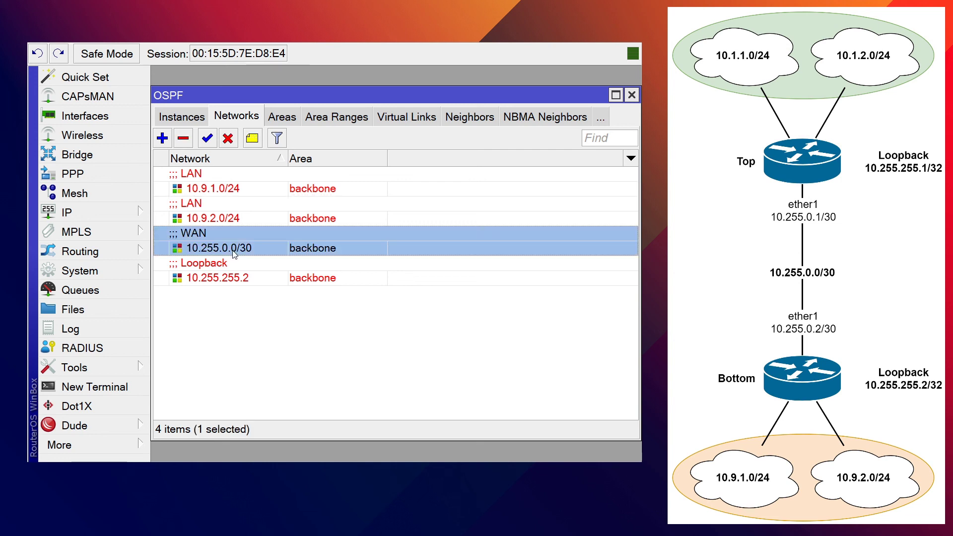
click(236, 277)
click(222, 220)
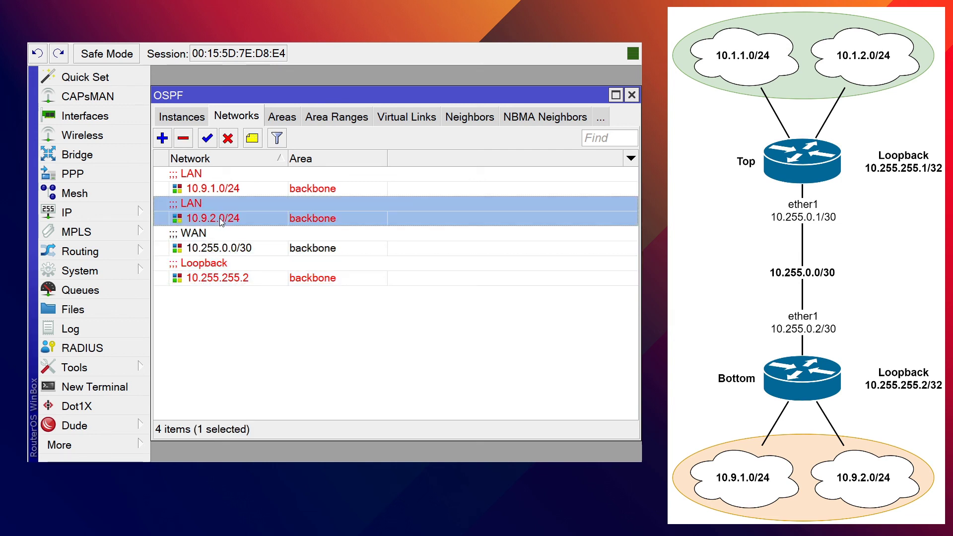
click(227, 190)
click(228, 215)
click(288, 121)
click(179, 119)
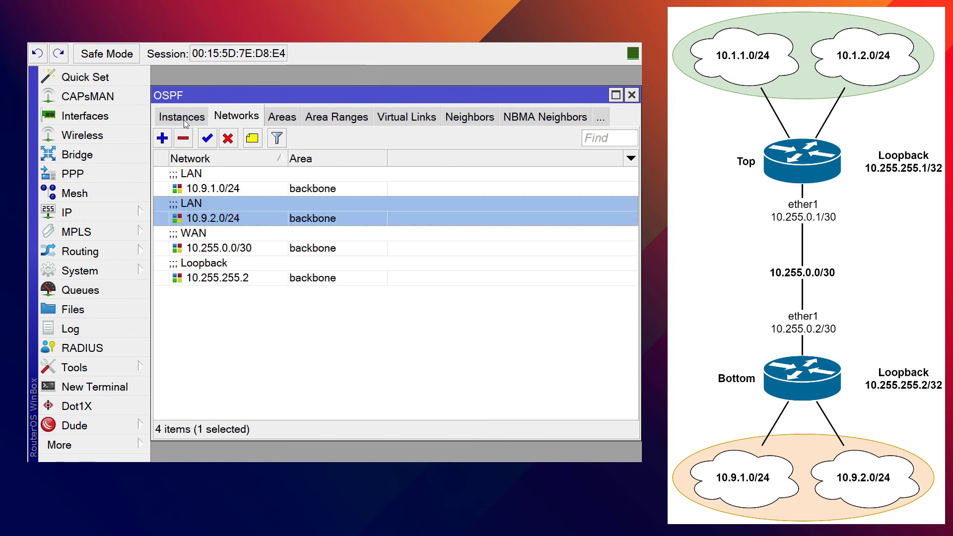
click(237, 179)
click(252, 218)
click(250, 242)
click(263, 276)
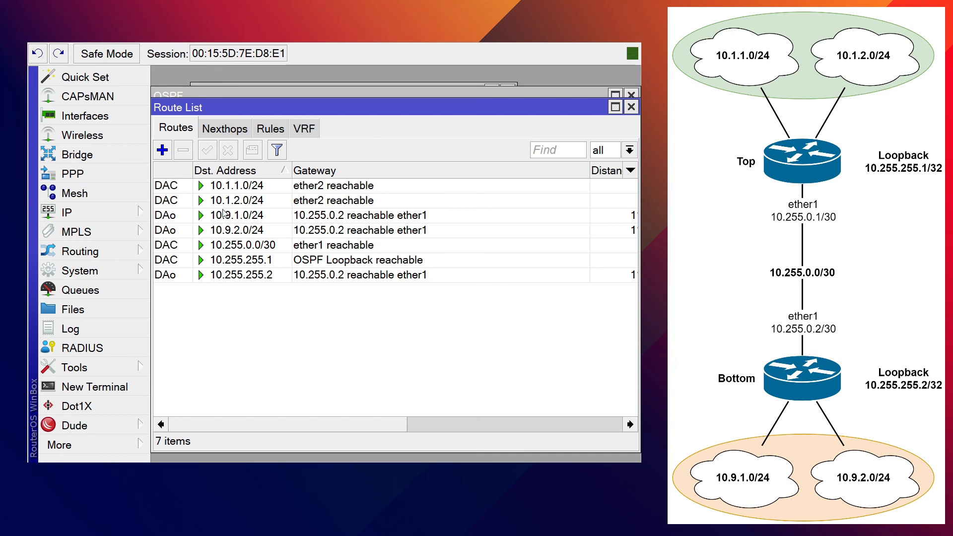
Step: Examine the OSPF routes to 10.9.1.0/24, 10.9.2.0/24 and 10.255.255.2 in the Top router's route list, then close it
click(220, 216)
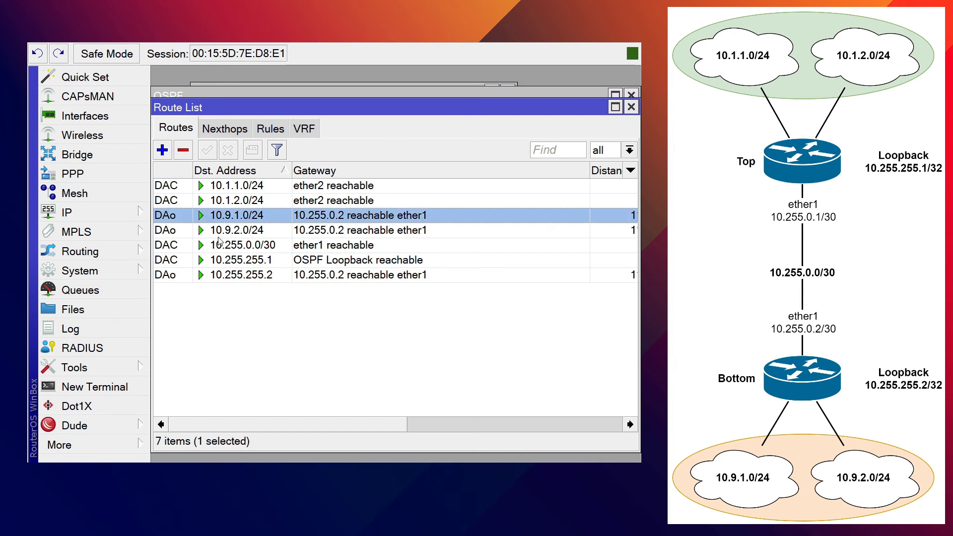
click(255, 277)
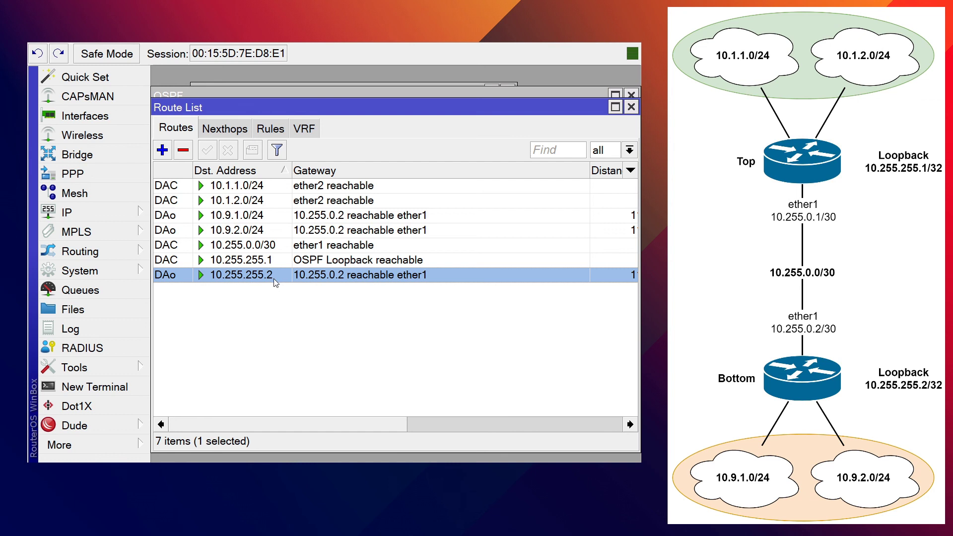
click(223, 217)
click(227, 233)
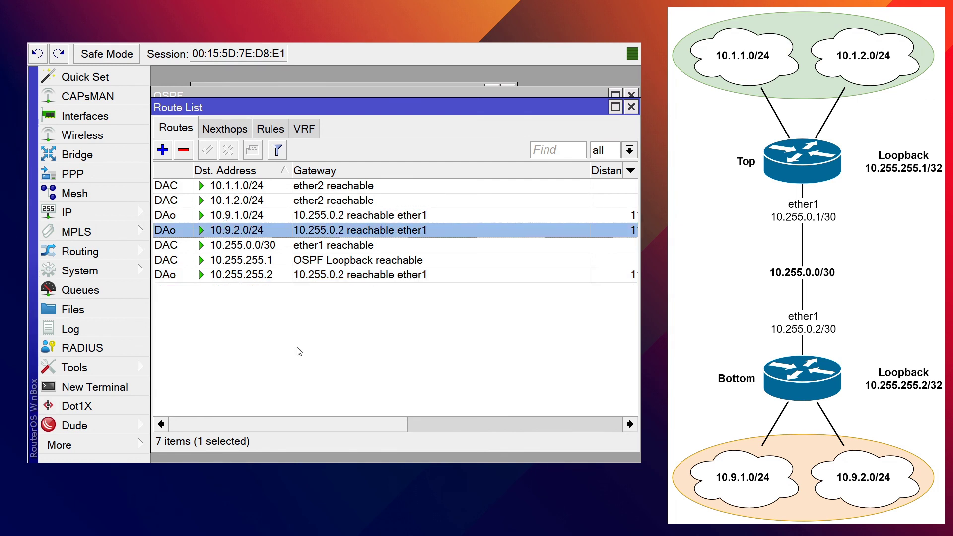
click(631, 107)
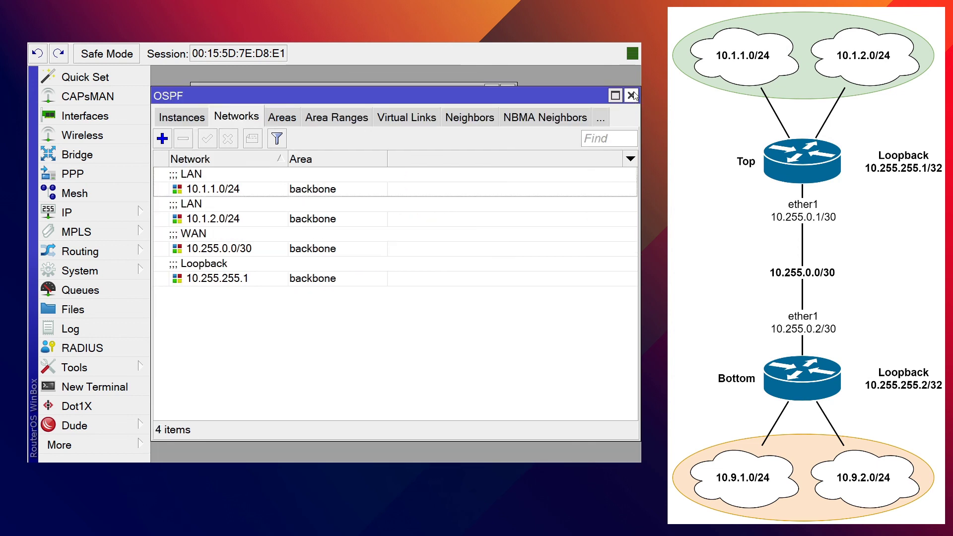
Step: Display the OSPF routes with their interfaces and costs on the Top router
click(631, 94)
click(507, 91)
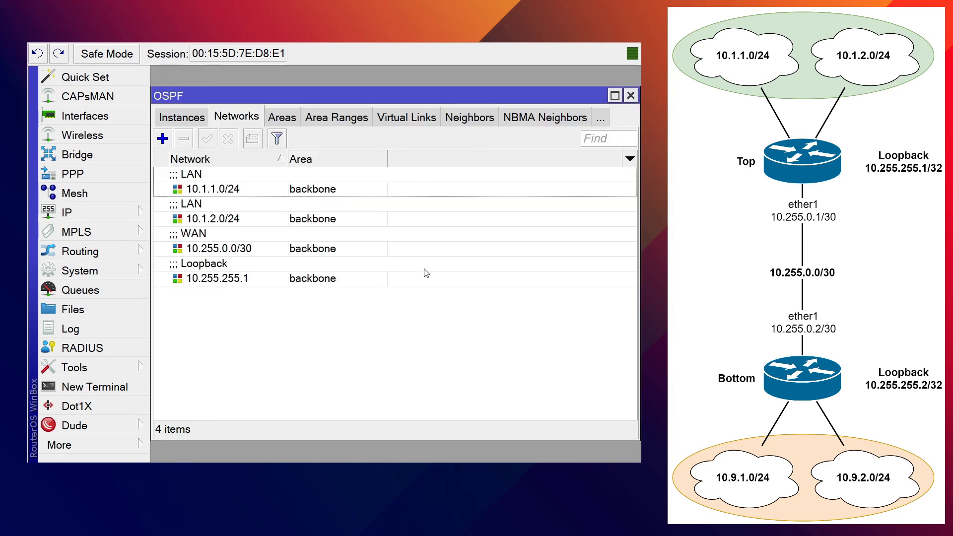
click(477, 120)
click(497, 118)
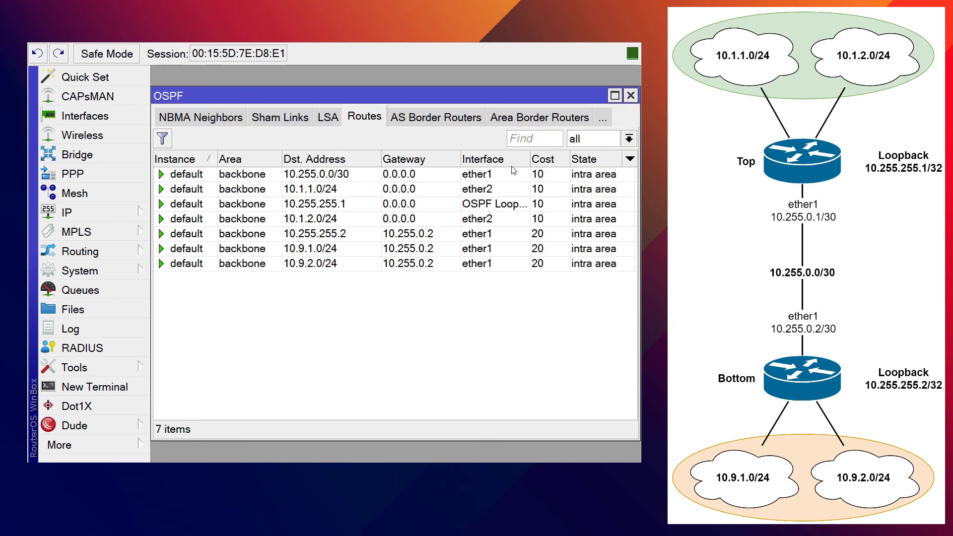